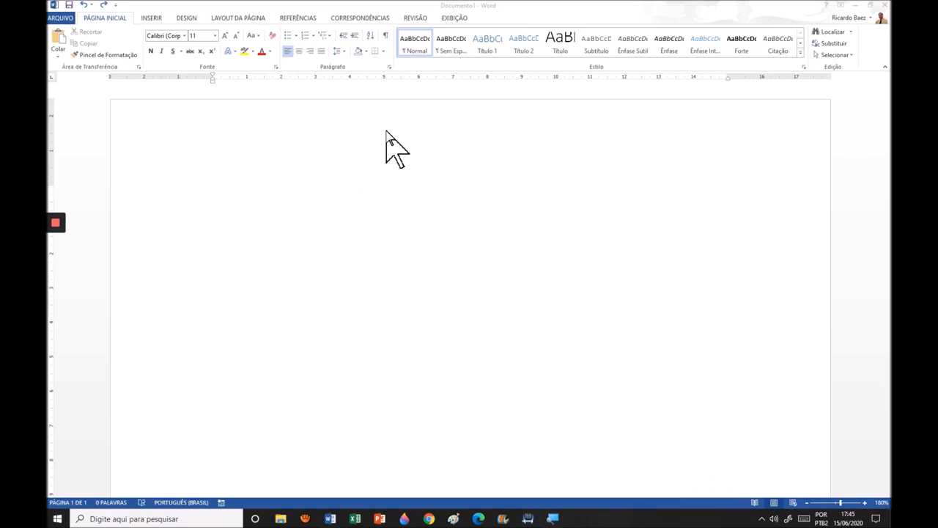
# Step: Insert a table with 5 columns and 6 rows, keeping the automatic fixed column width
pyautogui.click(151, 17)
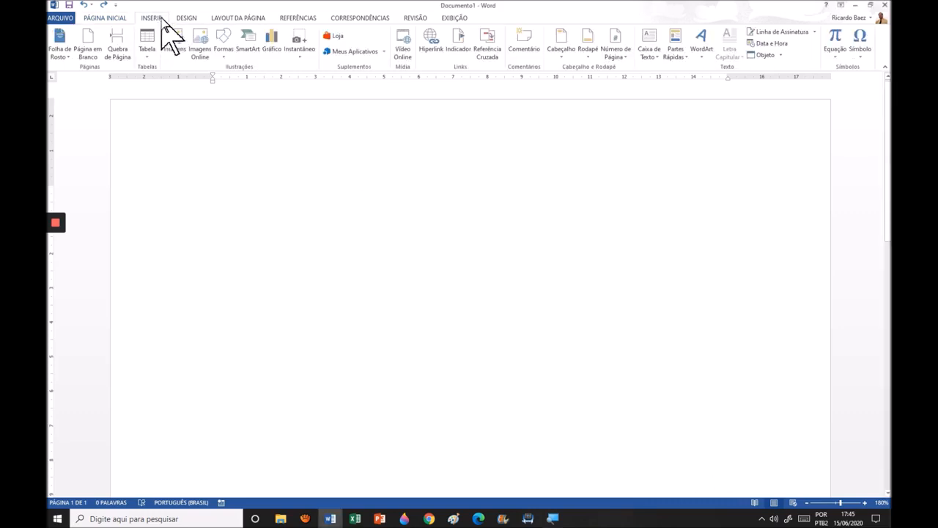
pyautogui.click(146, 51)
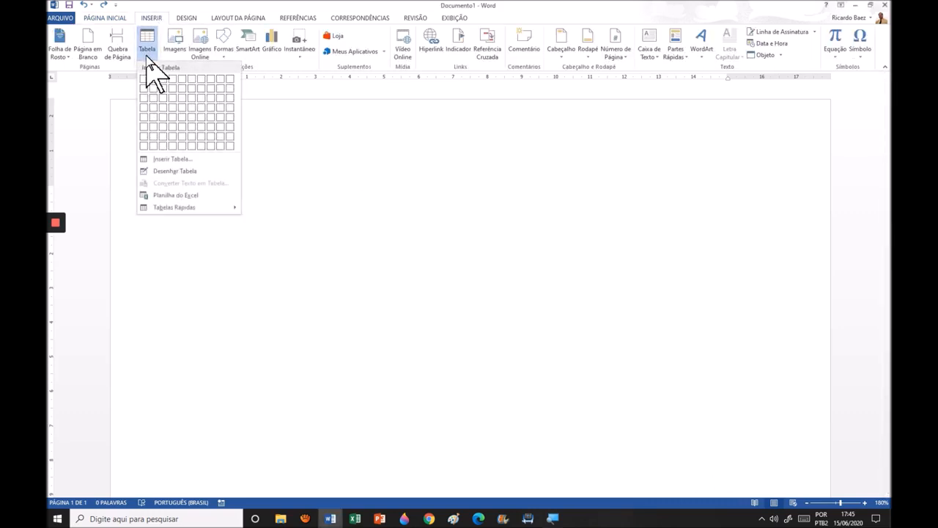
pyautogui.click(175, 159)
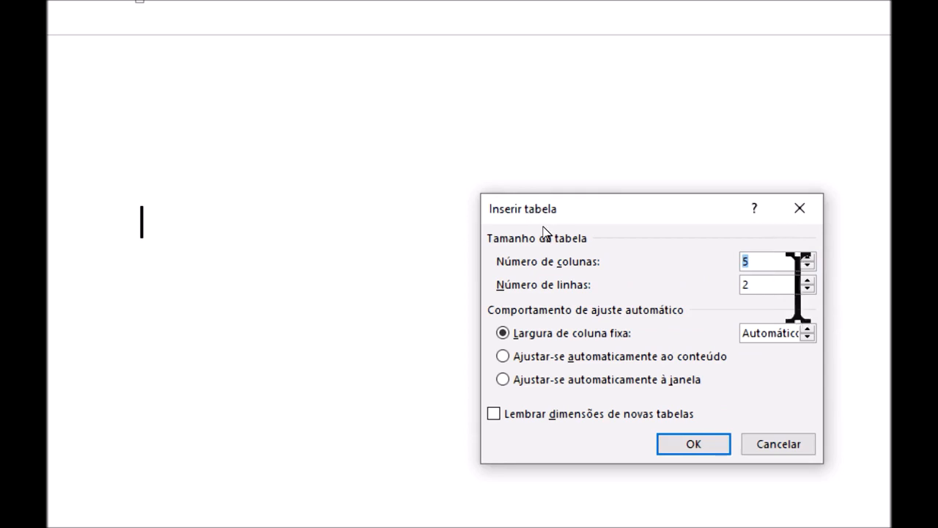
pyautogui.click(807, 282)
pyautogui.click(807, 282)
pyautogui.click(807, 282)
pyautogui.click(806, 281)
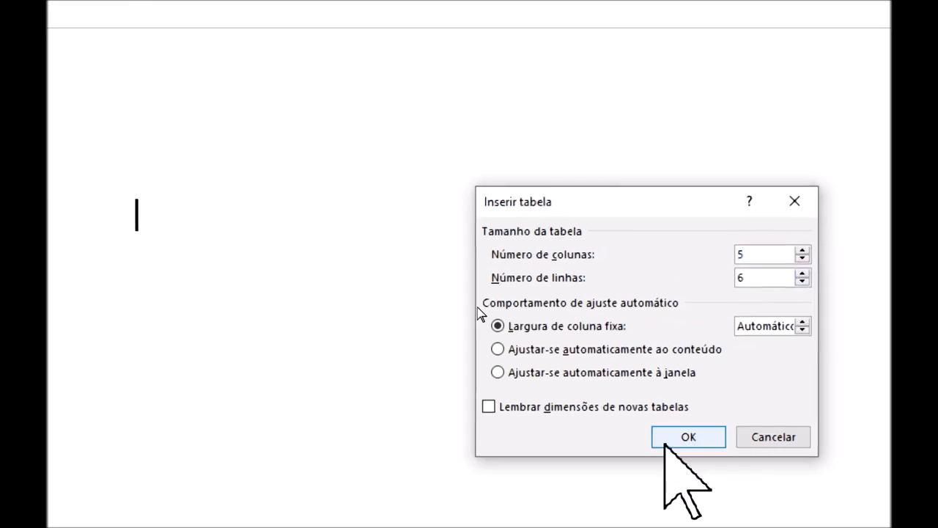
pyautogui.click(486, 304)
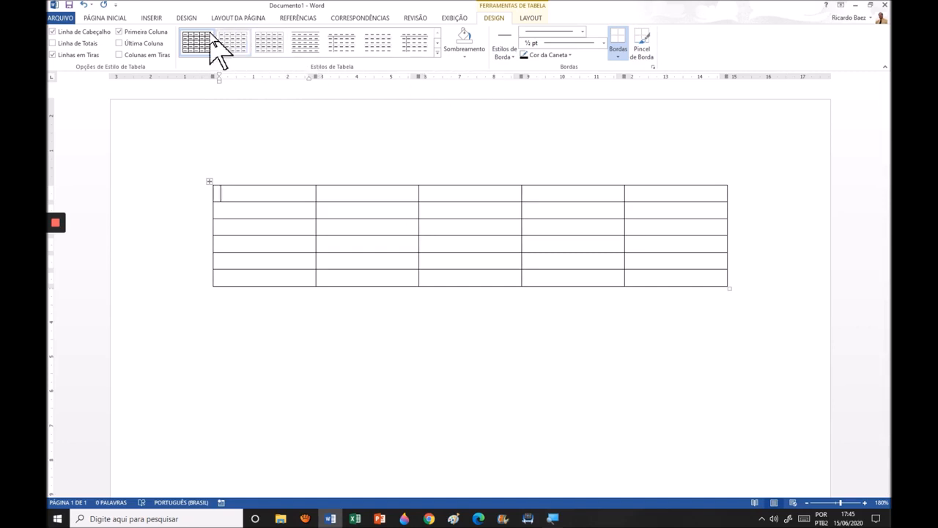
# Step: Enter COD, DESPESAS, JAN, FEV, MAR in row two and below: 34 LUZ 90,00/100,00/120,00; 21 ÁGUA 70,00/75,00/80,00; 12 TELEFONE 120,00/130,00/140,00; 28 ALUGUEL 800,00 monthly
pyautogui.click(532, 18)
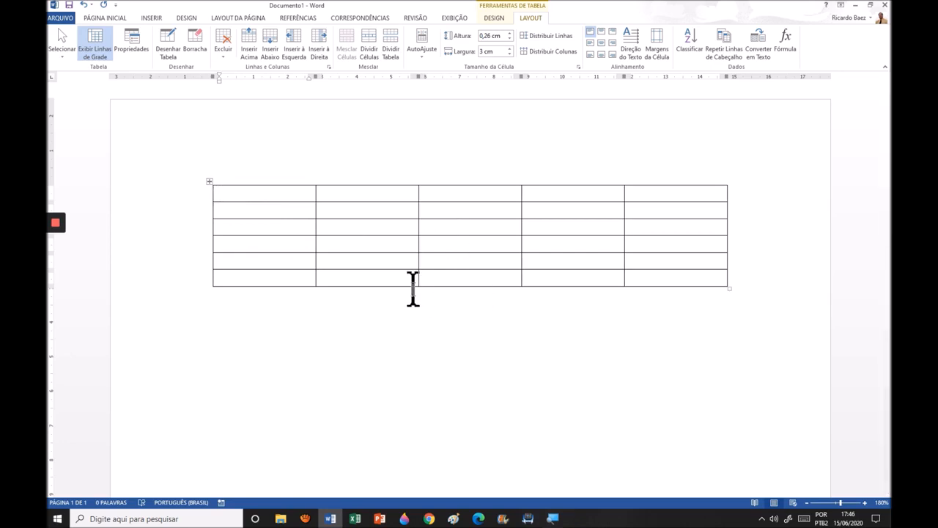
pyautogui.write('COD\tDESPESAS\tJAN\tFEV\tMAR 34\tLUZ\t90,00\t100,00\t120,00 21\tÁGUA\t70,00\t75,00\t80,00 12\tTELEFONE\t120,00\t130,00\t140,00 28\tALUGUEL\t800,00\t800,00\t800,00')
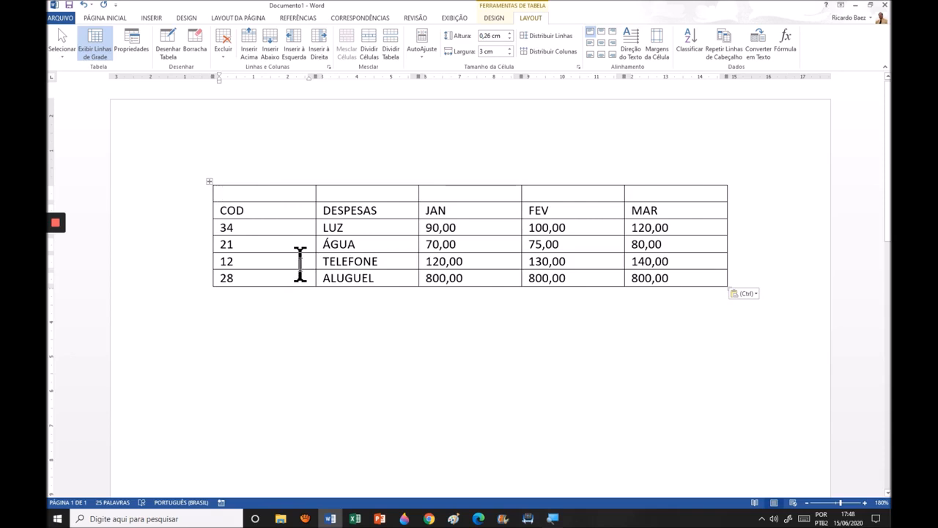
# Step: Enter the title CONTROLE DE ORÇAMENTO in the empty first row and merge that row's cells into one
pyautogui.write('CONTROLE')
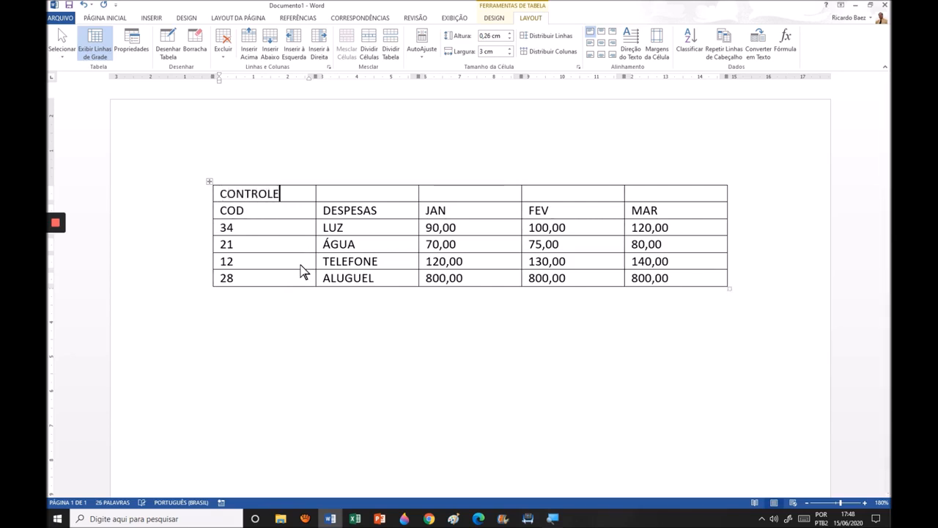
pyautogui.write(' DE ORÇAMENTO')
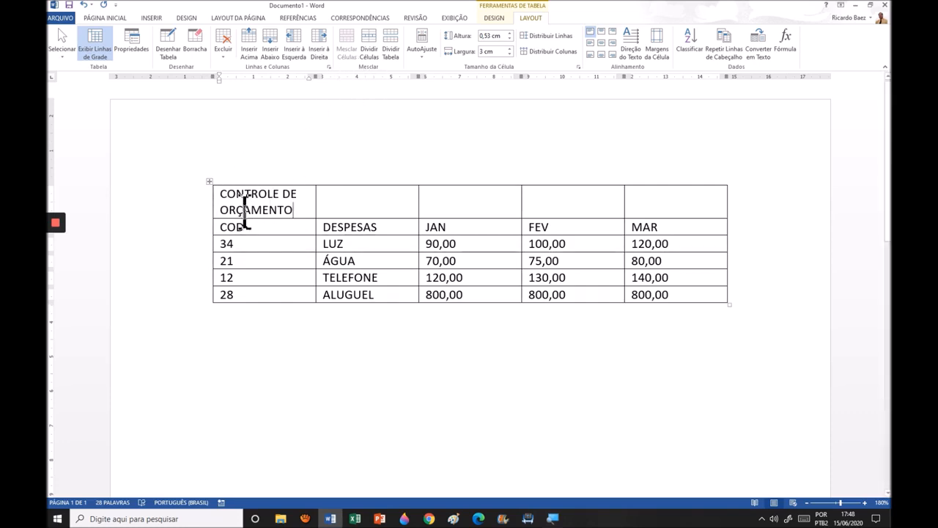
pyautogui.click(184, 210)
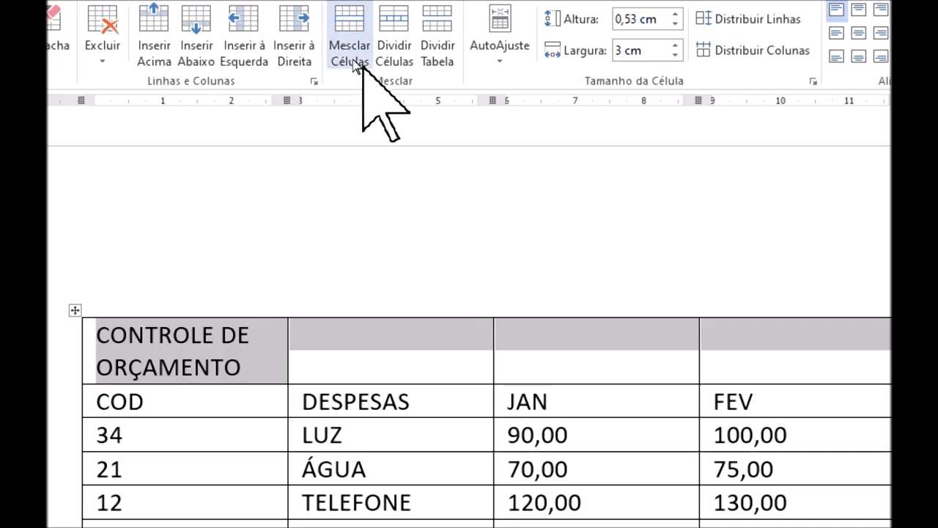
pyautogui.click(353, 59)
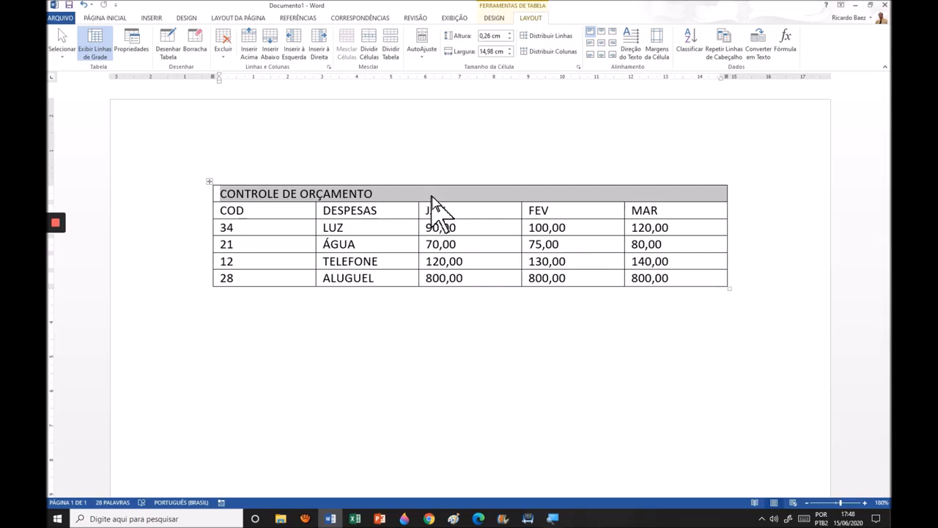
# Step: Split the merged title cell into 2 columns and 1 row
pyautogui.click(402, 214)
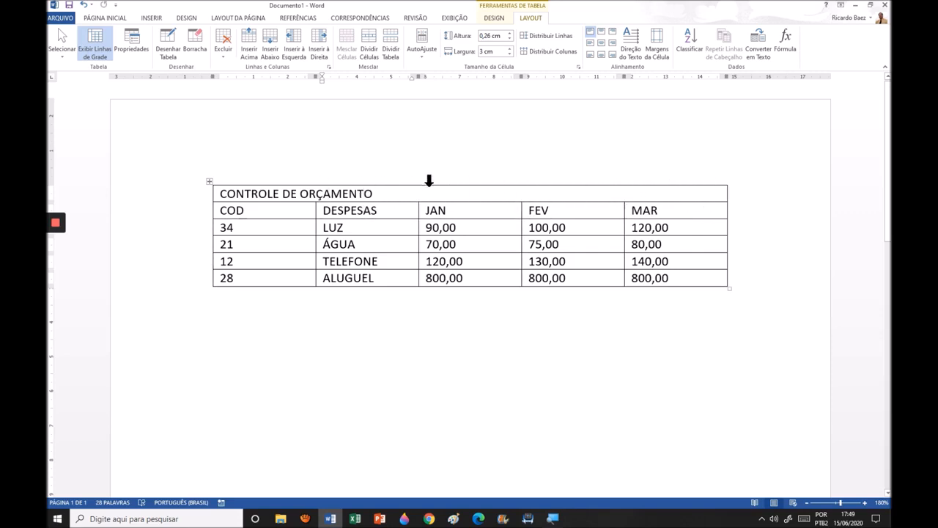
pyautogui.click(660, 192)
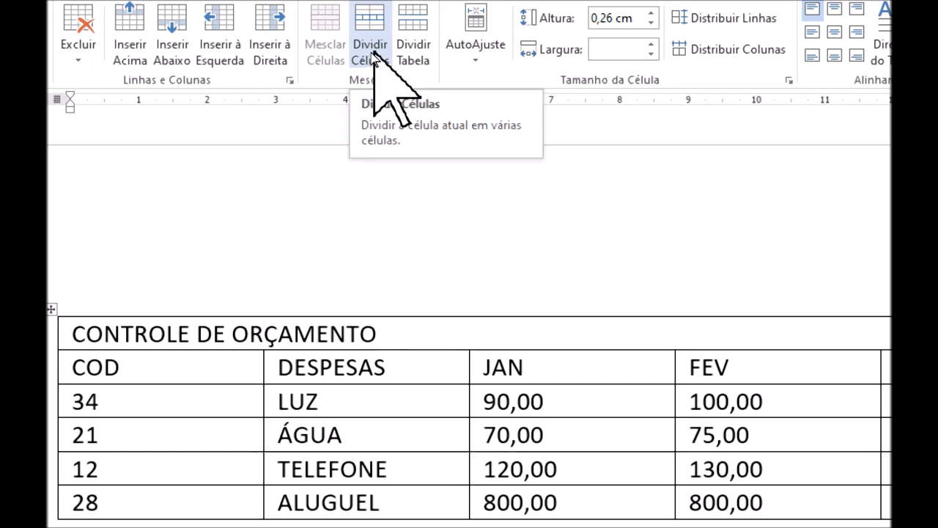
pyautogui.click(372, 52)
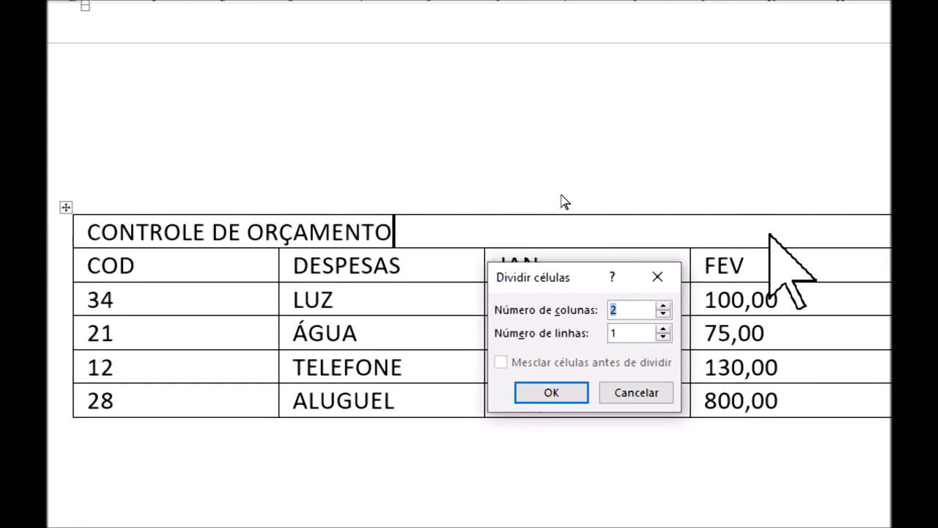
pyautogui.click(575, 390)
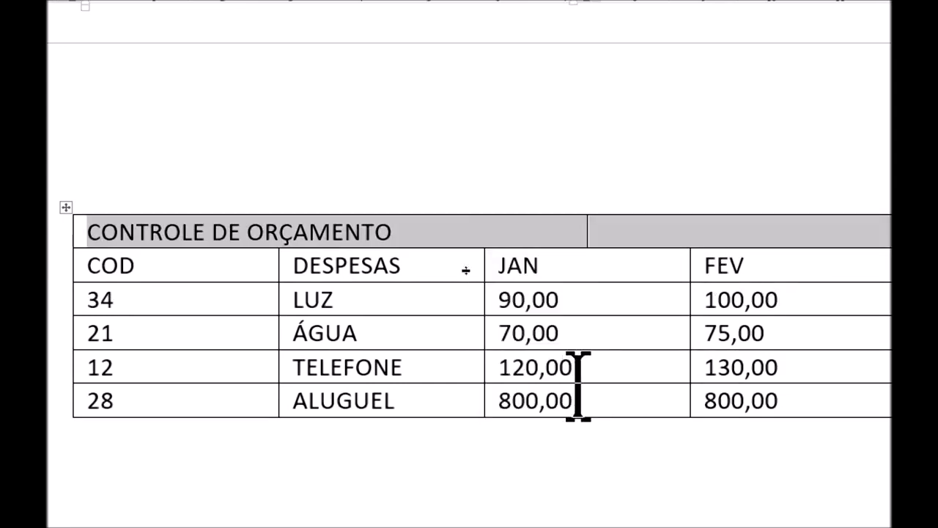
pyautogui.click(627, 242)
pyautogui.click(639, 261)
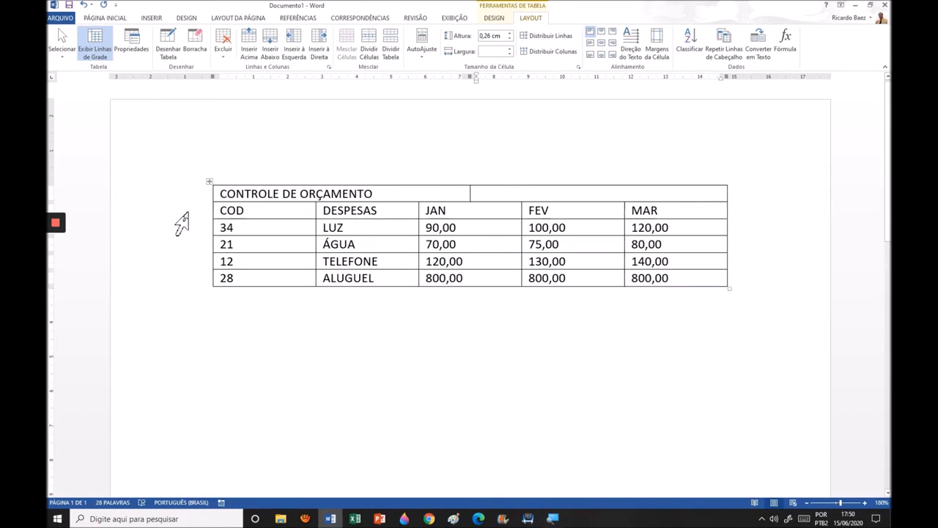
# Step: Align the title row's divider with the border between FEV and MAR, and enter TRIMESTRAL in the cell above MAR
pyautogui.click(173, 196)
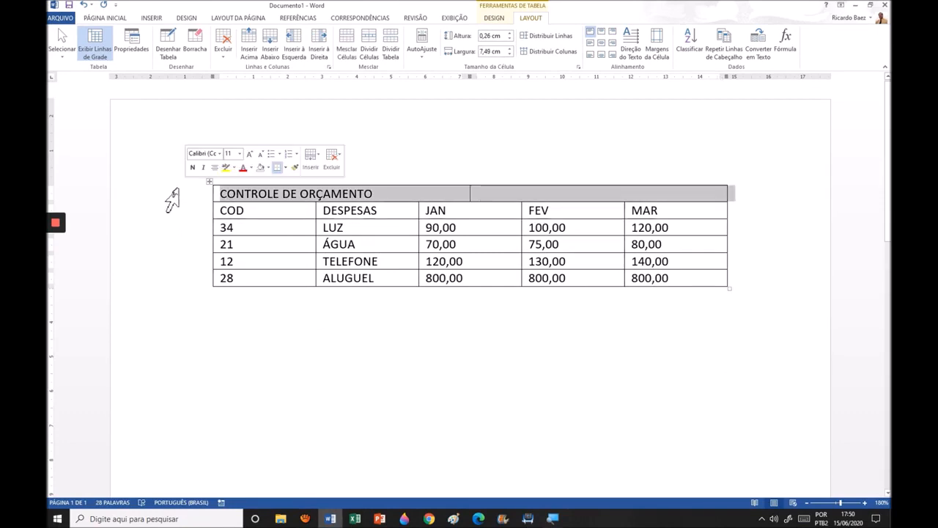
pyautogui.click(481, 193)
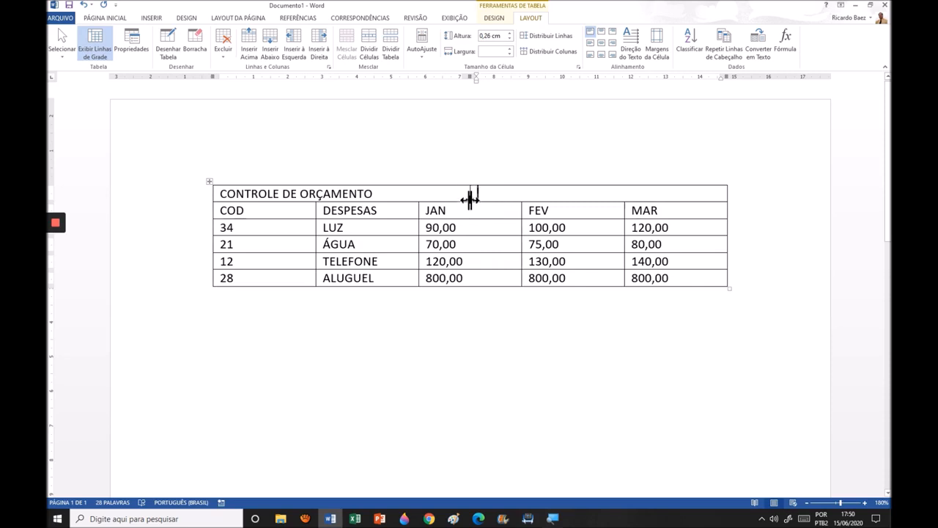
pyautogui.moveTo(471, 198); pyautogui.dragTo(470, 198)
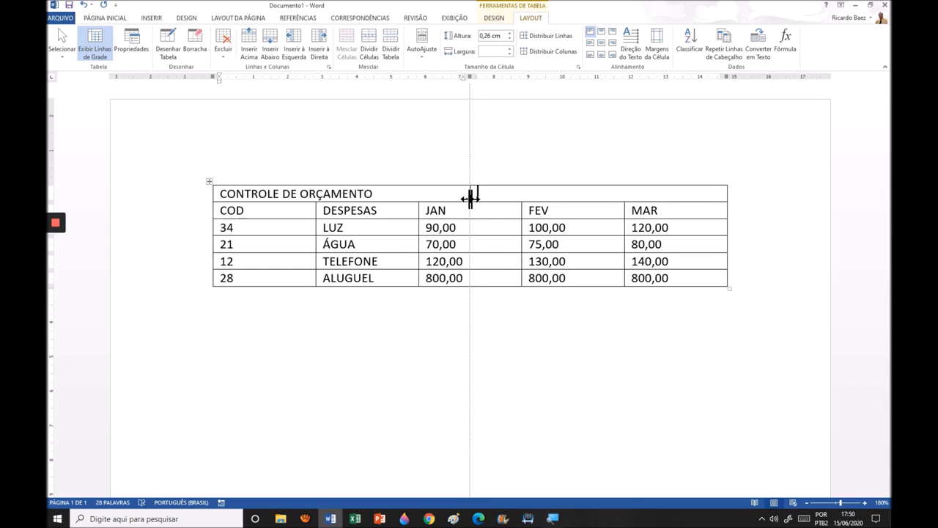
pyautogui.moveTo(471, 198); pyautogui.dragTo(625, 211)
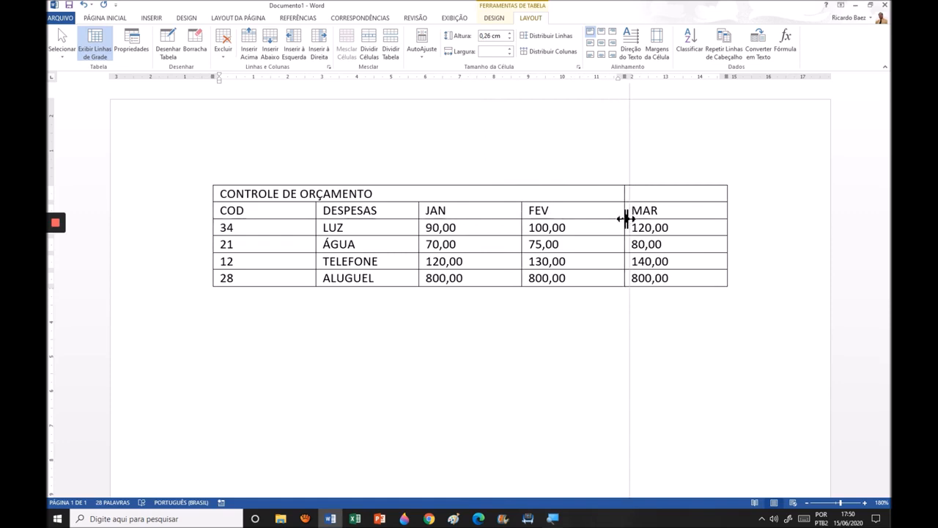
pyautogui.moveTo(626, 217); pyautogui.dragTo(628, 216)
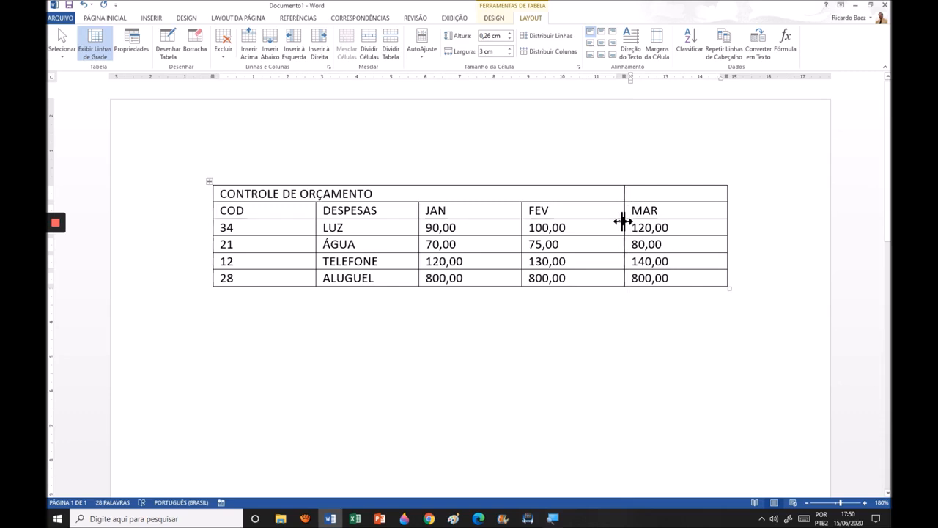
pyautogui.moveTo(622, 229)
pyautogui.mouseDown()
pyautogui.moveTo(579, 228)
pyautogui.moveTo(641, 230)
pyautogui.moveTo(625, 230)
pyautogui.mouseUp()
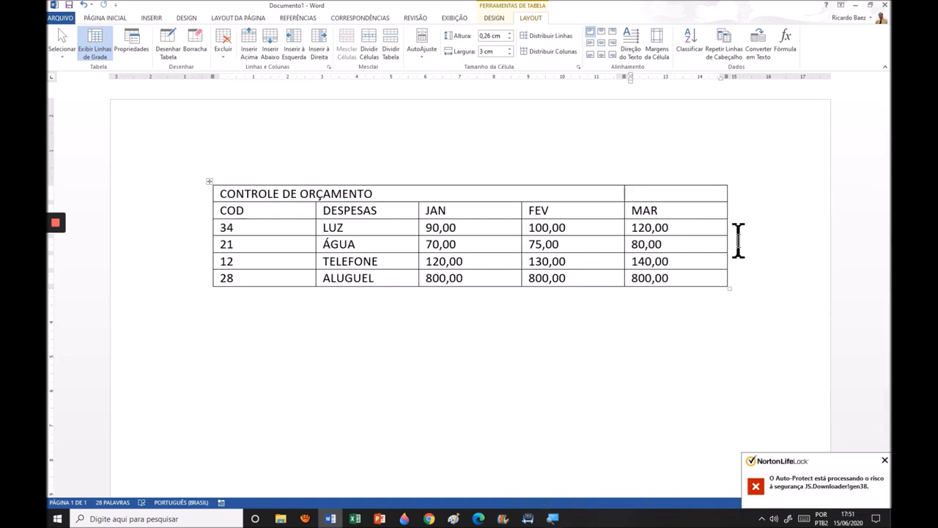
pyautogui.write('IMESTRAL')
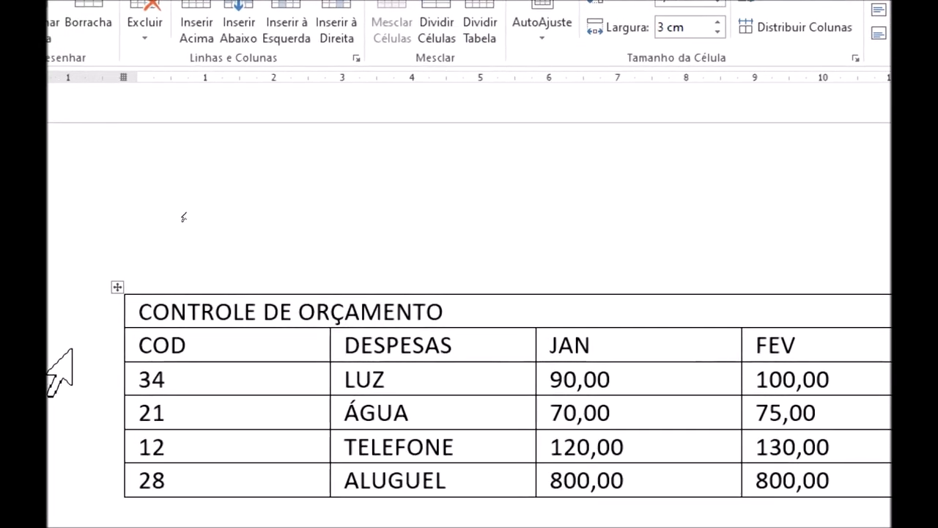
# Step: Split the table at the COD header row so the title row becomes a separate table
pyautogui.click(100, 343)
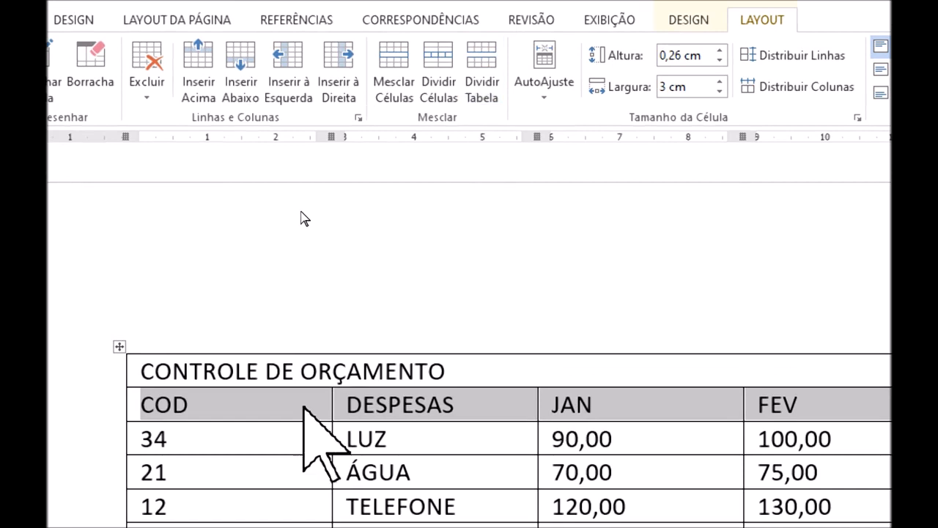
pyautogui.click(489, 94)
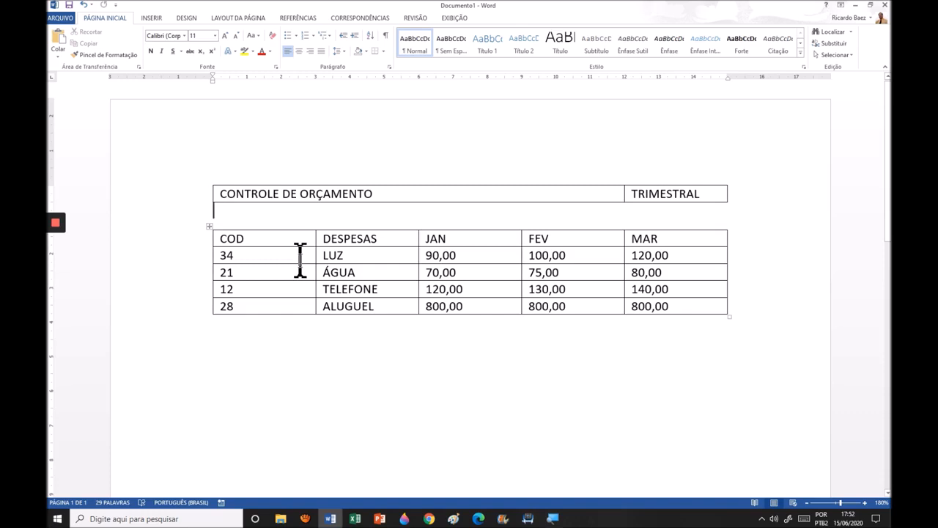
pyautogui.click(344, 194)
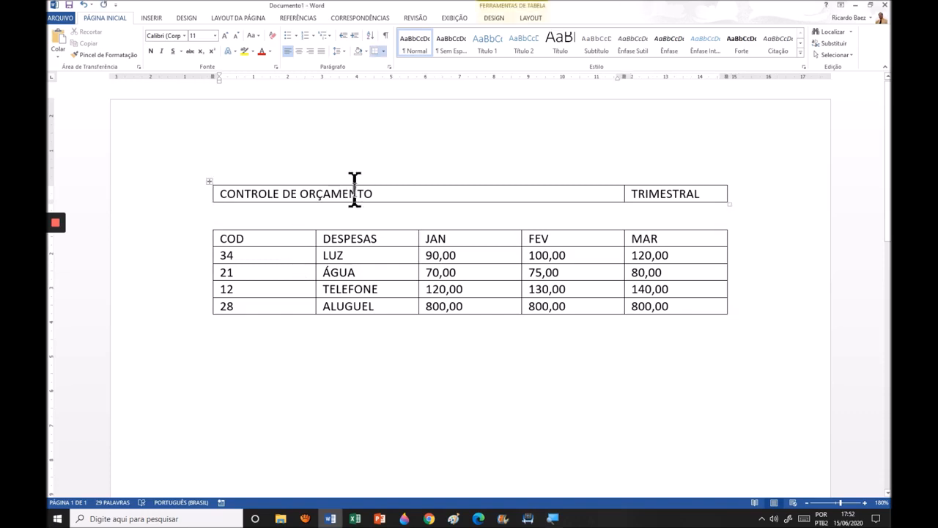
pyautogui.click(531, 18)
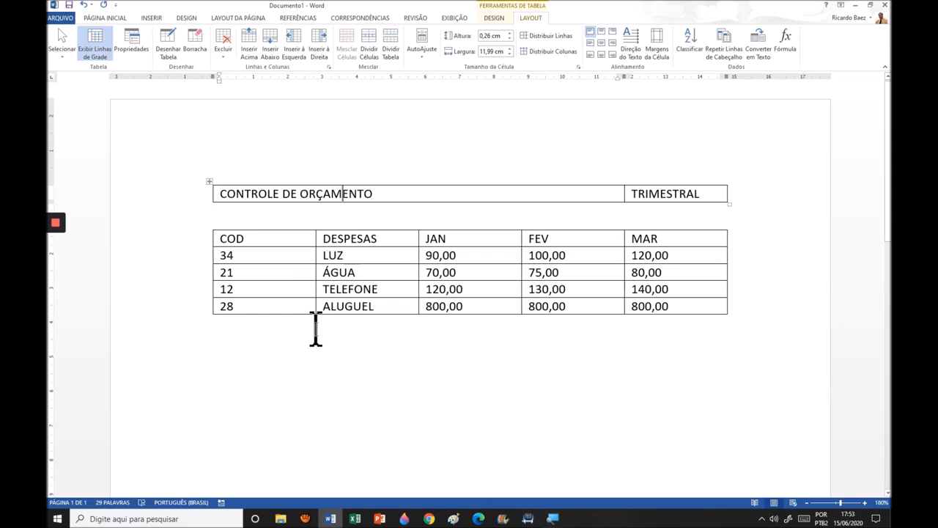
# Step: Insert a row above ALUGUEL and fill it with 19, LAZER, 200,00, 250,00 and 300,00
pyautogui.click(270, 300)
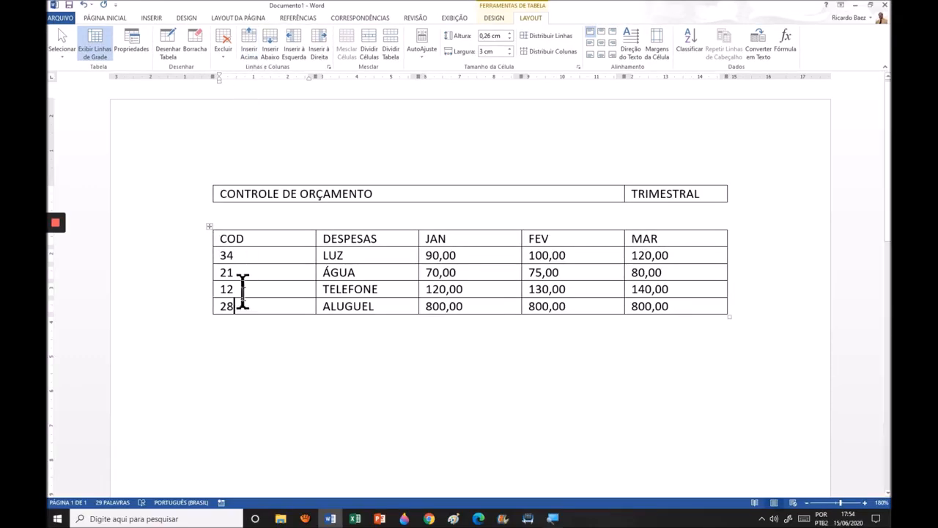
pyautogui.click(247, 46)
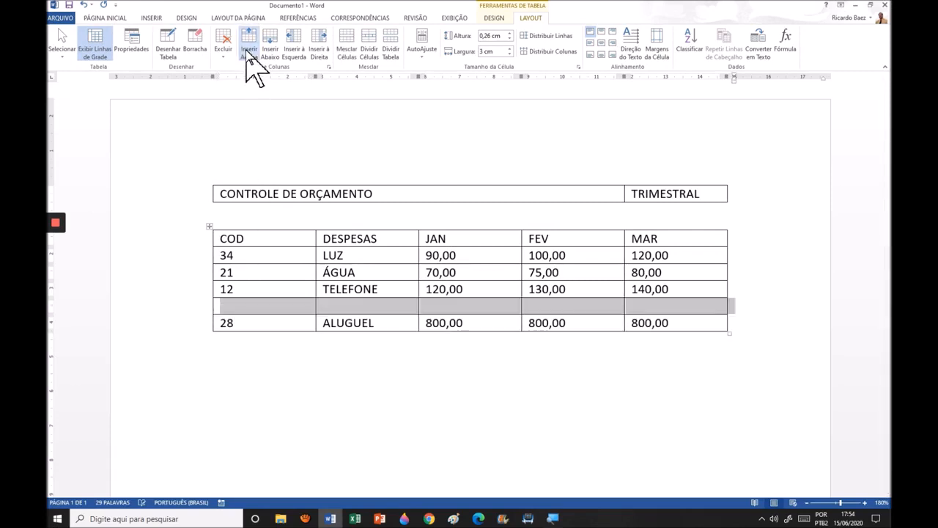
pyautogui.click(260, 304)
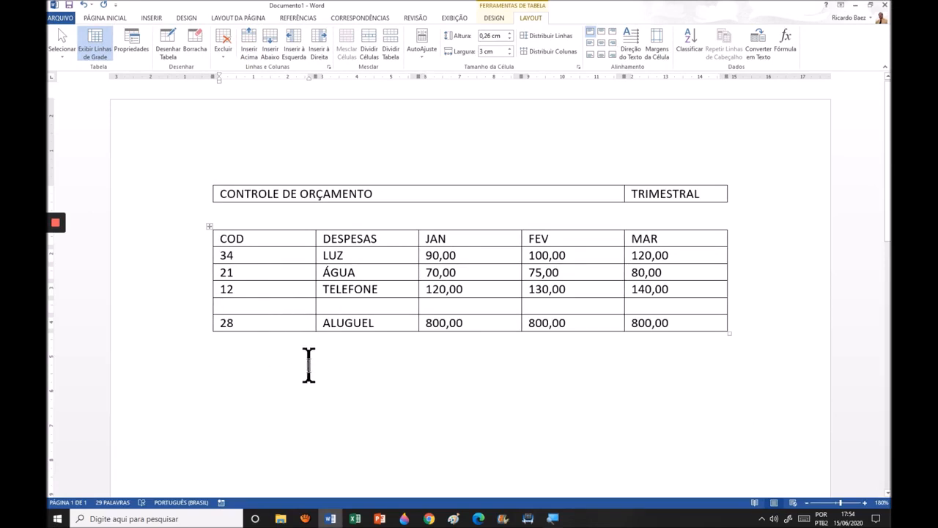
pyautogui.write('19')
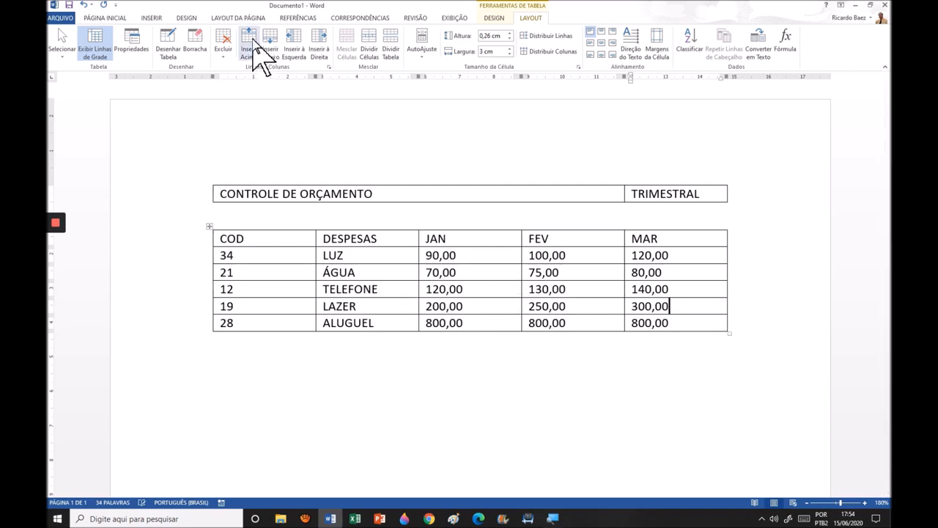
pyautogui.click(265, 320)
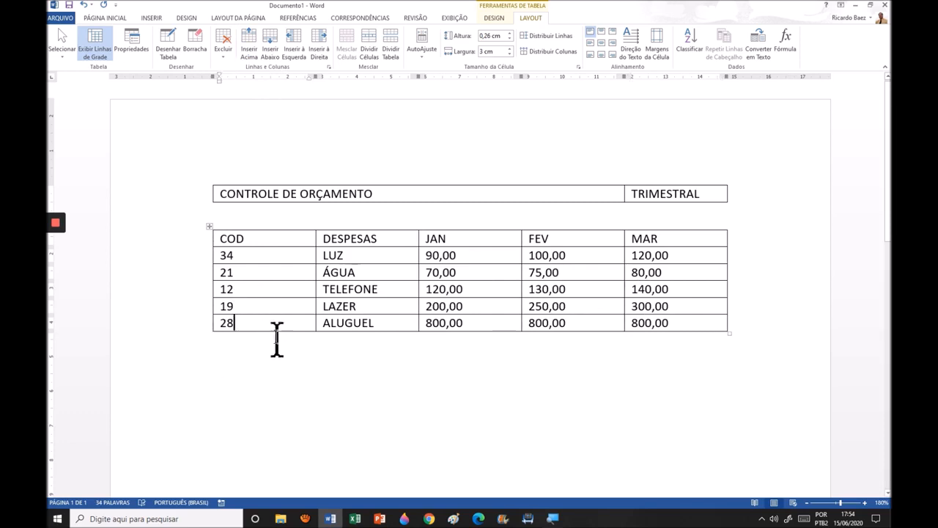
pyautogui.click(268, 270)
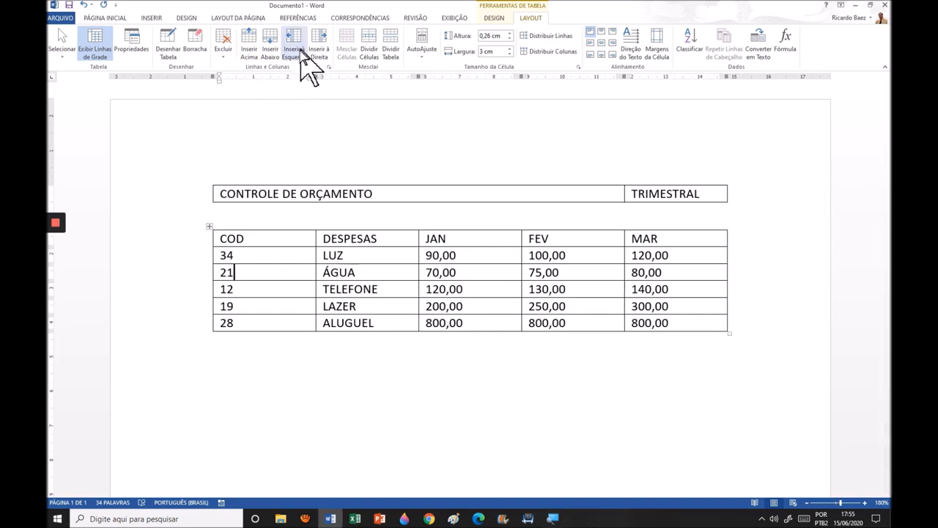
pyautogui.click(680, 243)
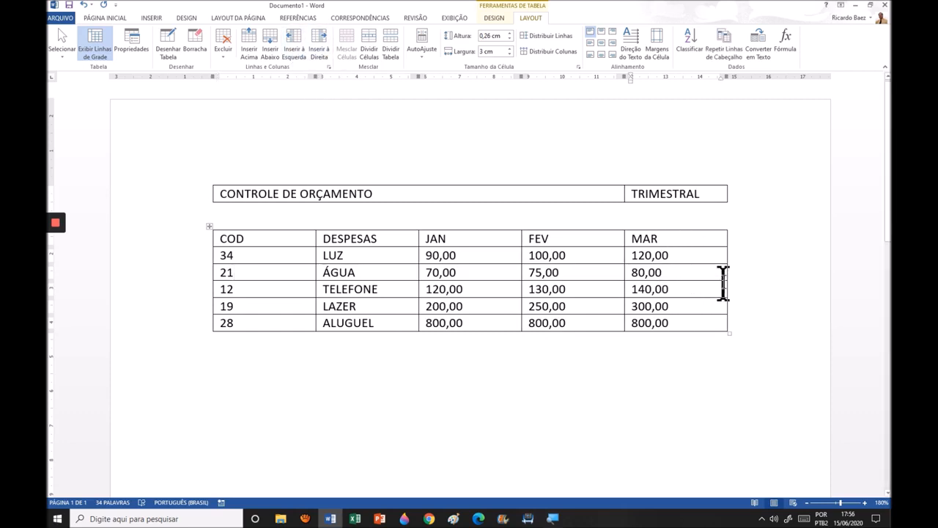
pyautogui.click(698, 255)
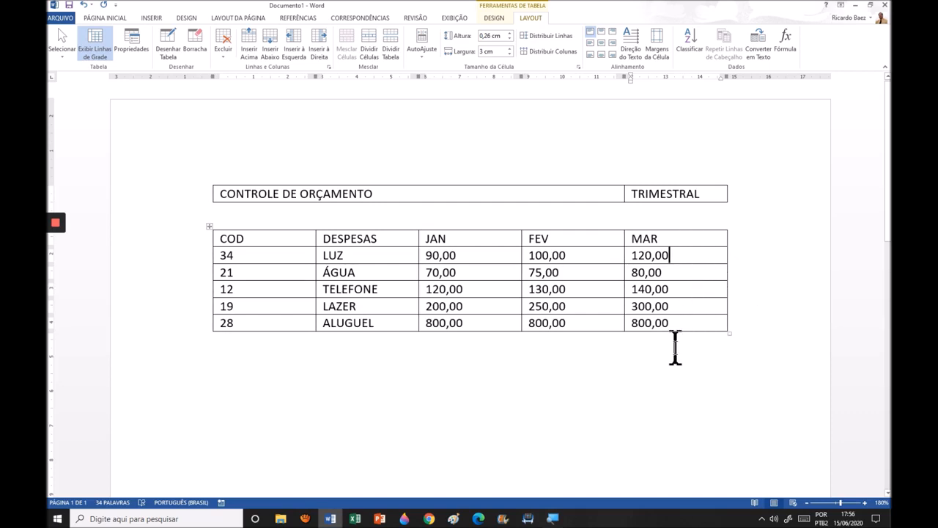
# Step: Insert a column after MAR in the expense table and enter TOTAL as its heading
pyautogui.click(687, 225)
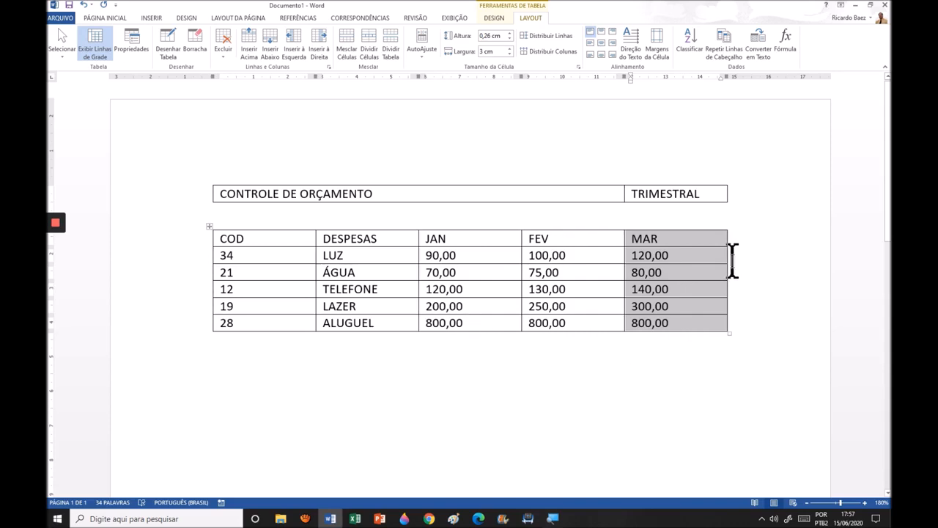
pyautogui.click(702, 254)
pyautogui.click(707, 236)
pyautogui.click(713, 292)
pyautogui.click(706, 273)
pyautogui.click(696, 236)
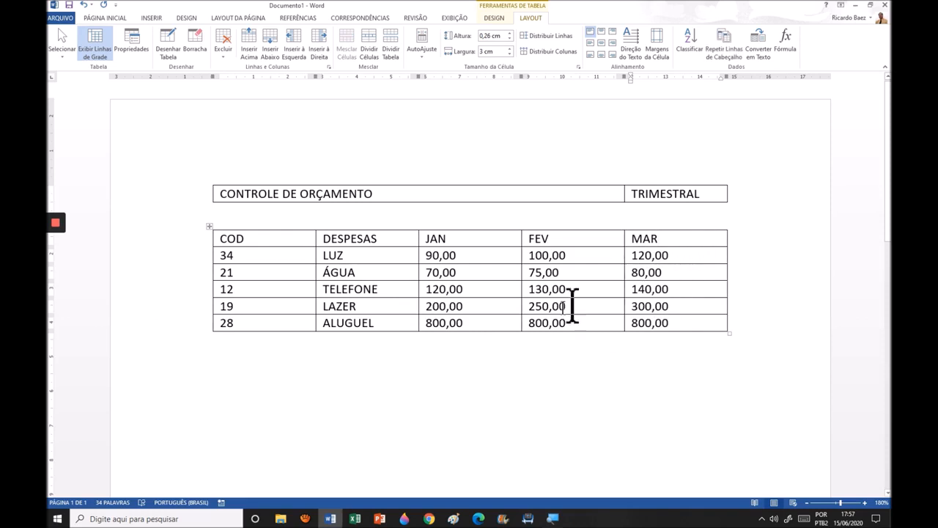
pyautogui.click(322, 57)
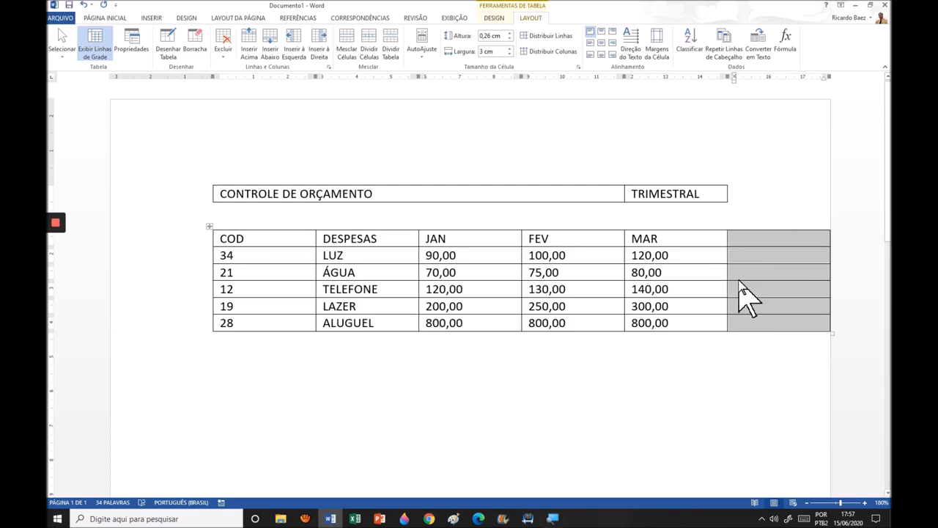
pyautogui.click(778, 238)
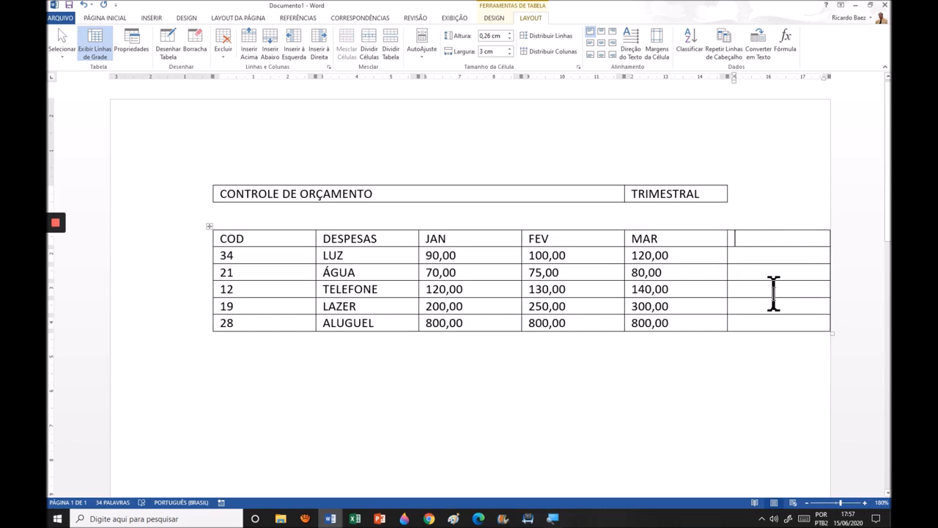
pyautogui.write('TOTAL')
# Step: Insert a row below ALUGUEL and enter TOTAL MENSAL in its first cell
pyautogui.click(277, 321)
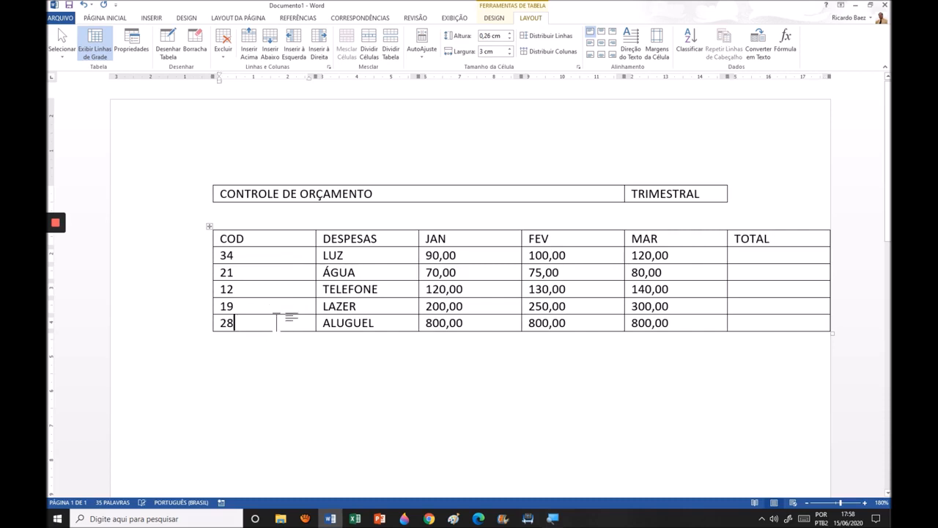
pyautogui.click(276, 71)
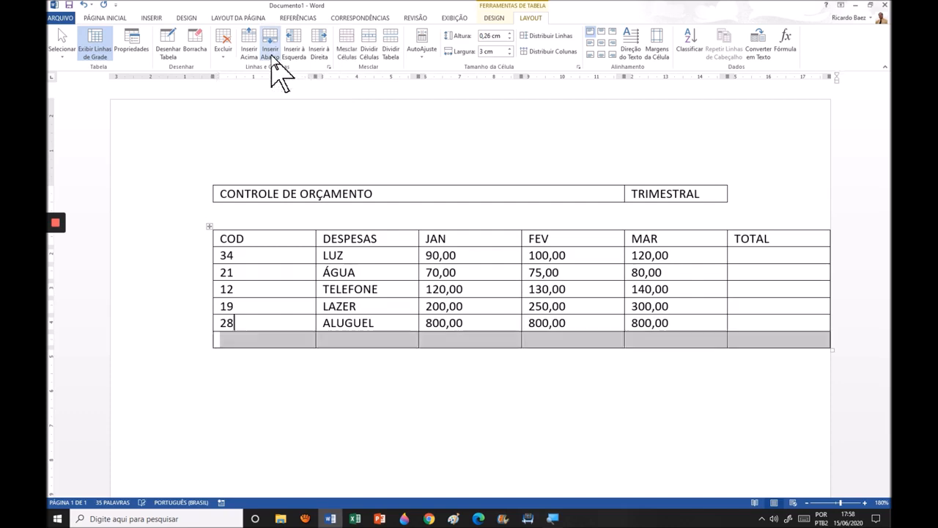
pyautogui.click(258, 341)
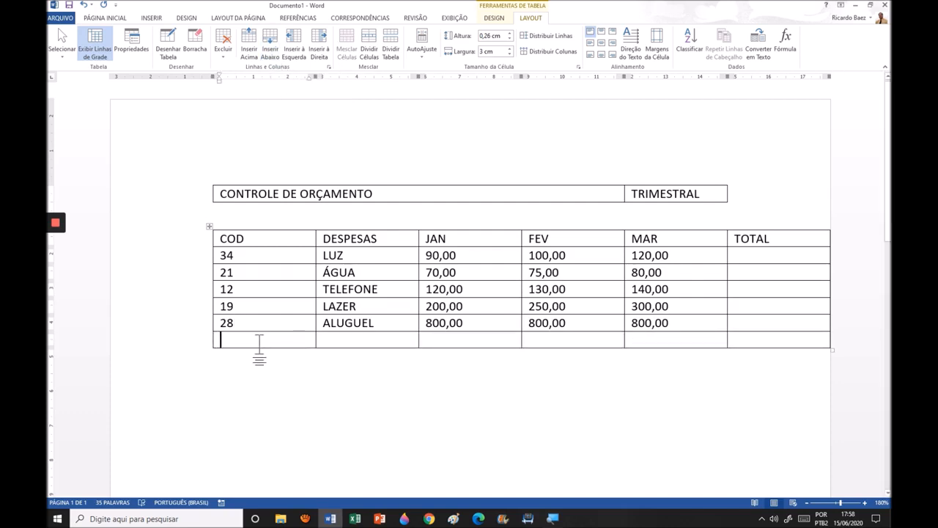
pyautogui.write('TOTAL MENS')
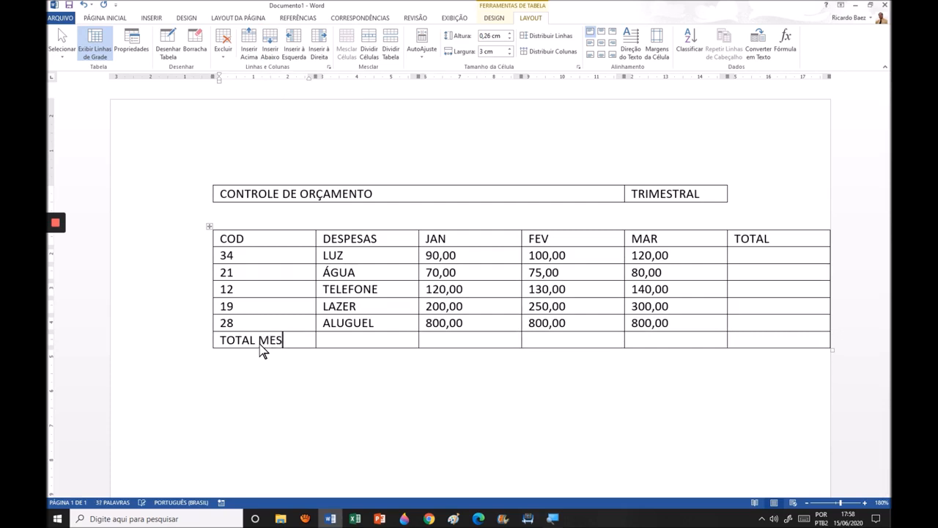
pyautogui.write('AL')
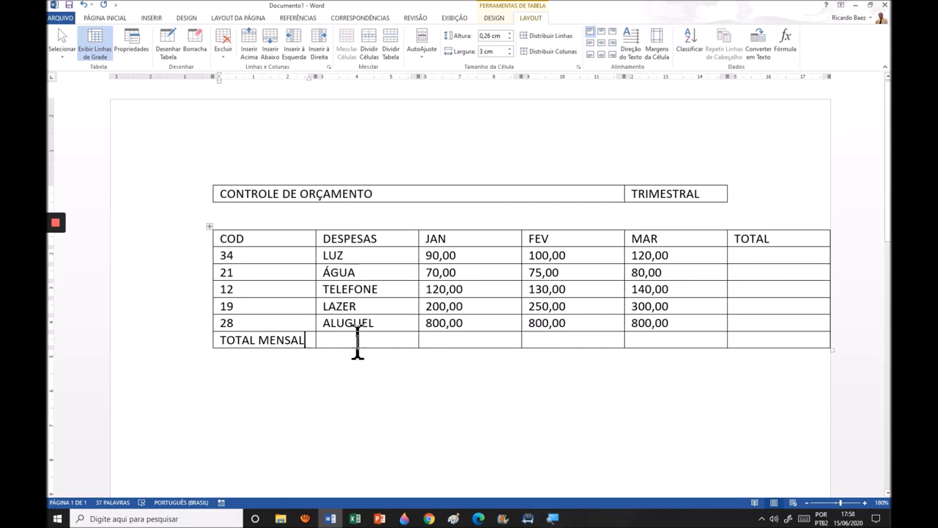
# Step: AutoFit the whole expense table to its contents, and stretch it with AutoFit to the window width
pyautogui.click(207, 227)
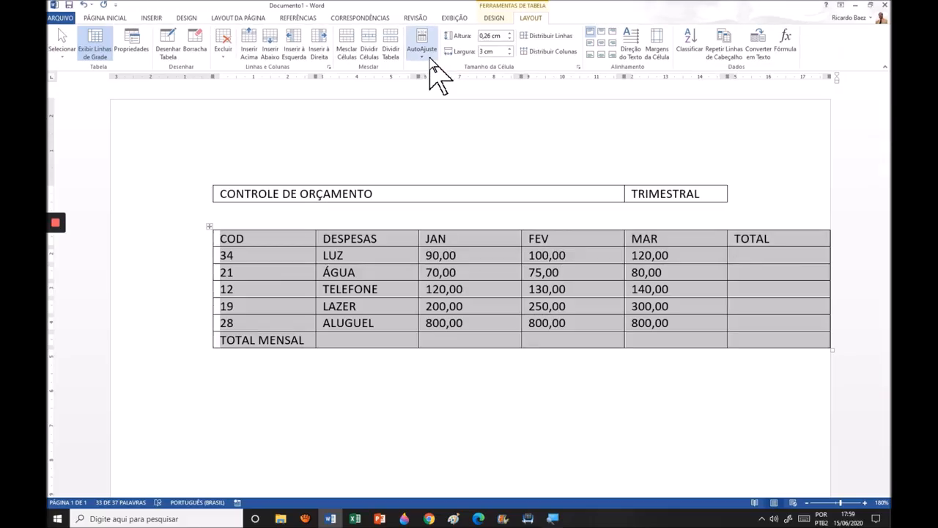
pyautogui.click(432, 65)
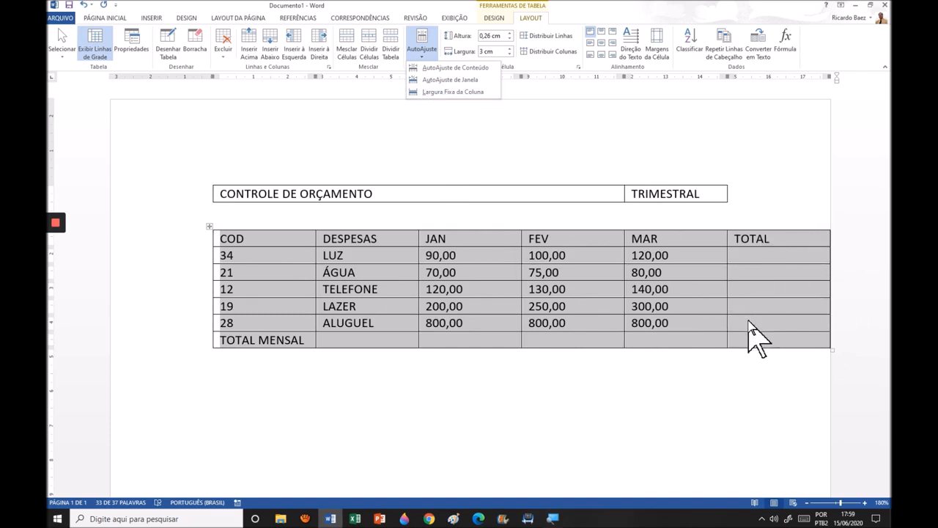
pyautogui.click(490, 69)
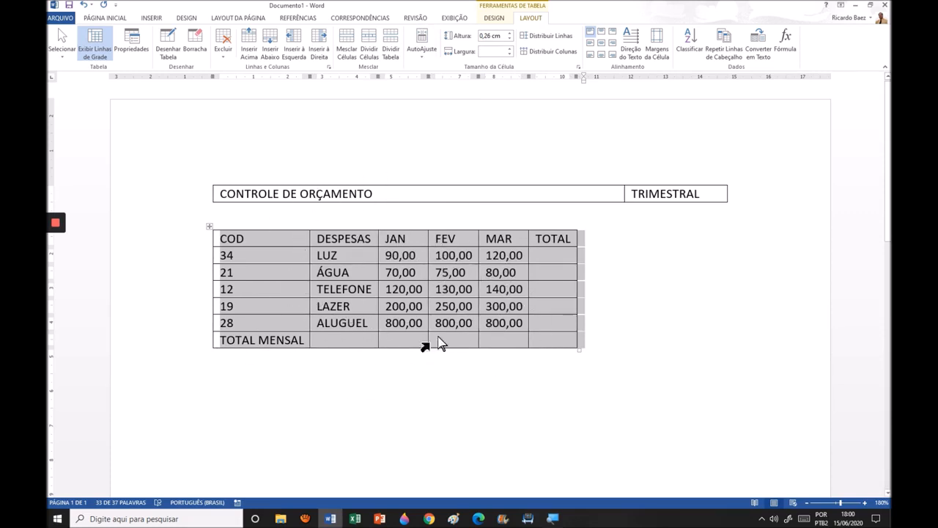
pyautogui.click(430, 51)
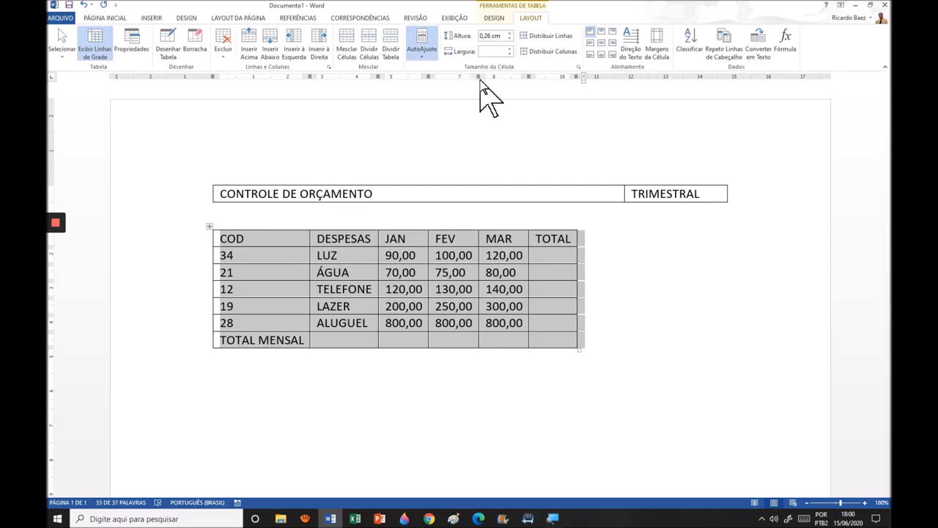
pyautogui.click(450, 79)
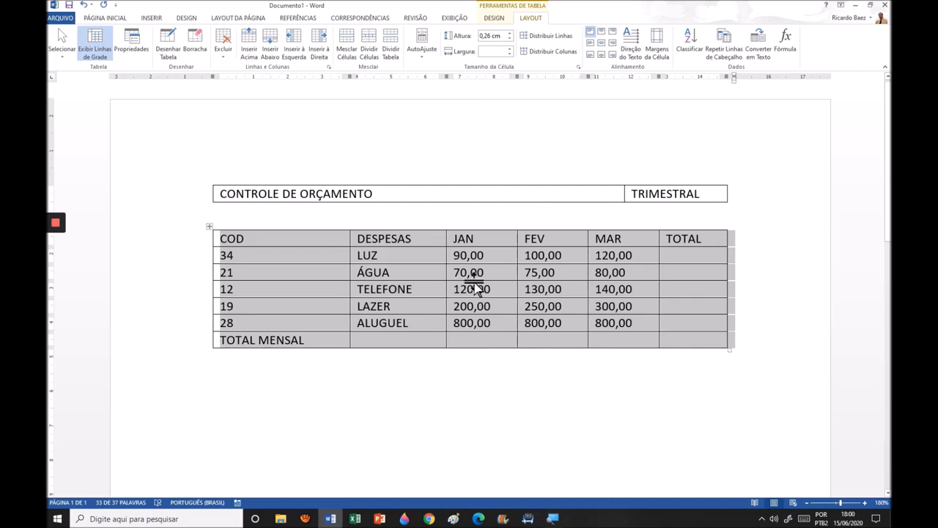
# Step: Merge the TOTAL MENSAL cell with the empty cell under ALUGUEL
pyautogui.click(308, 341)
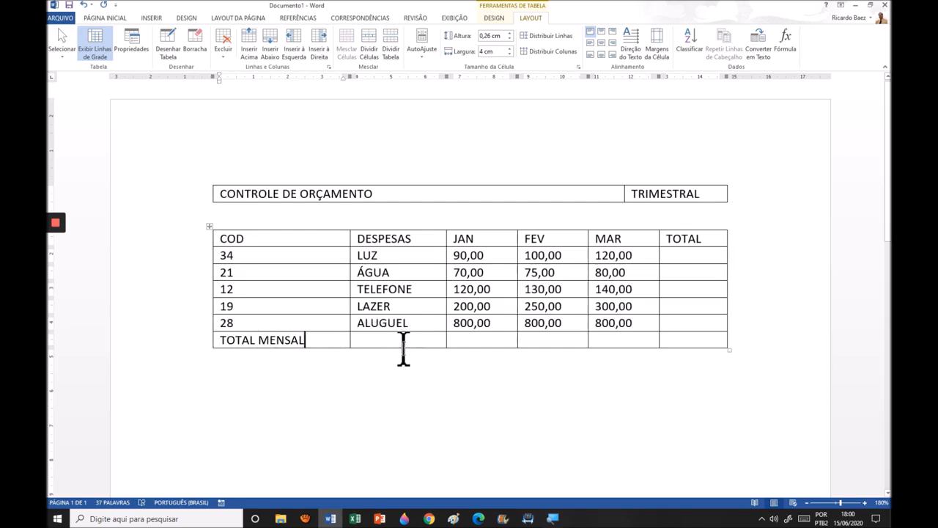
pyautogui.moveTo(330, 340); pyautogui.dragTo(368, 339)
pyautogui.click(305, 344)
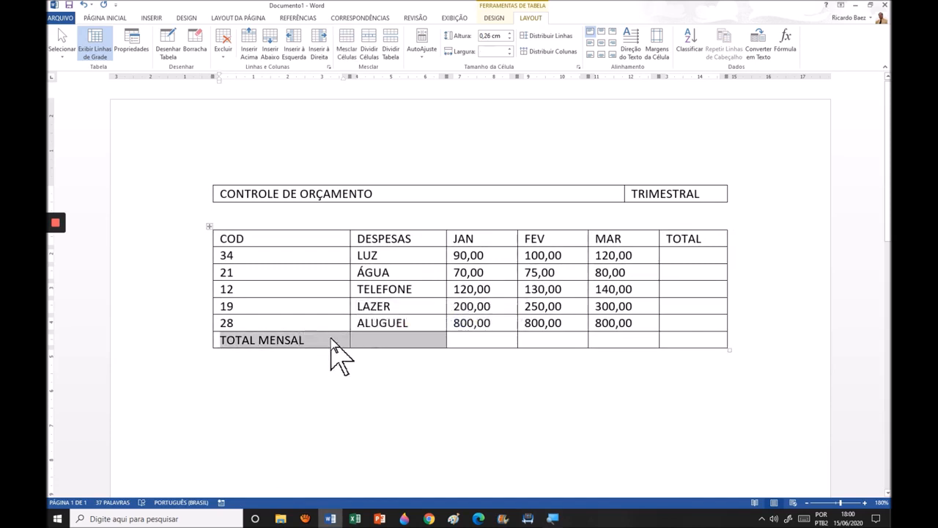
pyautogui.click(344, 51)
pyautogui.click(382, 288)
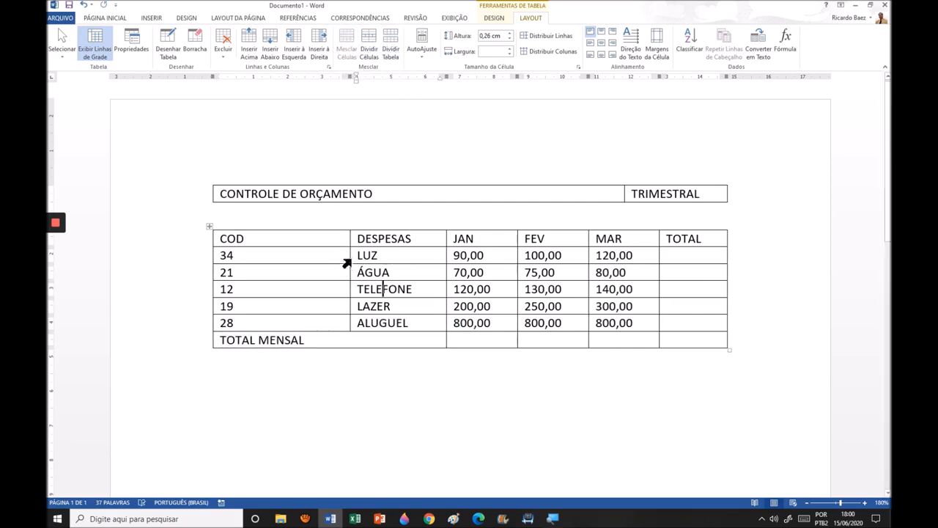
# Step: Narrow the COD column to fit its codes and shift the other column borders so the TOTAL column lines up with the TRIMESTRAL cell
pyautogui.moveTo(351, 257); pyautogui.dragTo(256, 265)
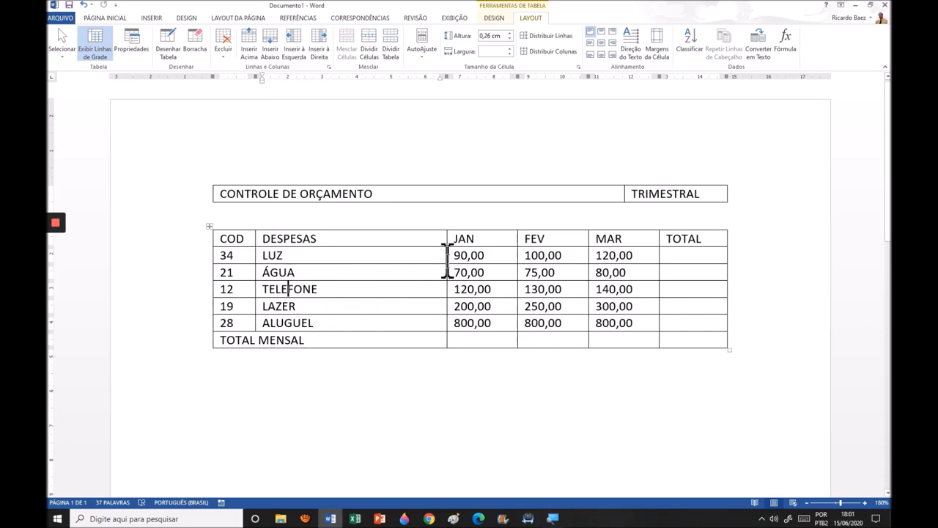
pyautogui.moveTo(445, 260); pyautogui.dragTo(384, 264)
pyautogui.click(514, 262)
pyautogui.click(531, 253)
pyautogui.moveTo(518, 257); pyautogui.dragTo(453, 262)
pyautogui.moveTo(589, 258); pyautogui.dragTo(530, 260)
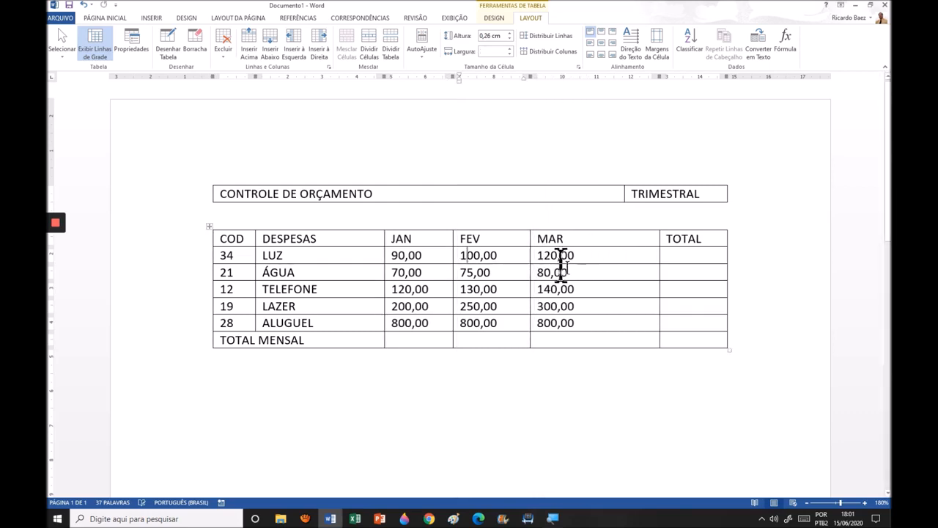
pyautogui.moveTo(658, 259); pyautogui.dragTo(624, 264)
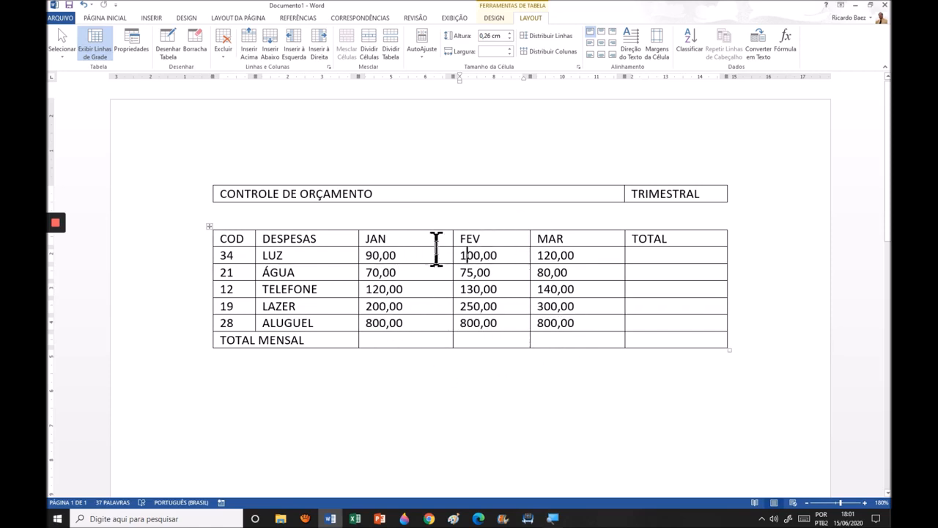
# Step: Distribute the JAN, FEV and MAR columns to equal widths
pyautogui.moveTo(423, 225); pyautogui.dragTo(563, 242)
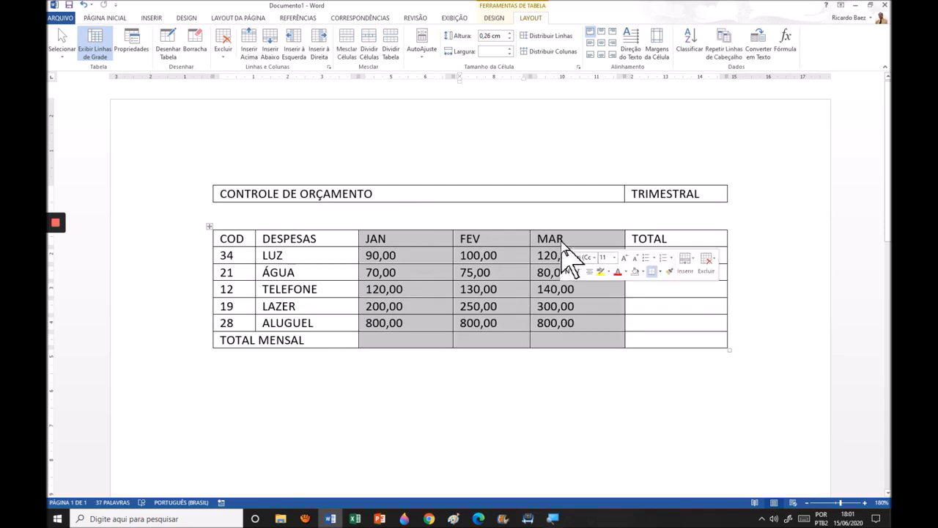
pyautogui.click(568, 53)
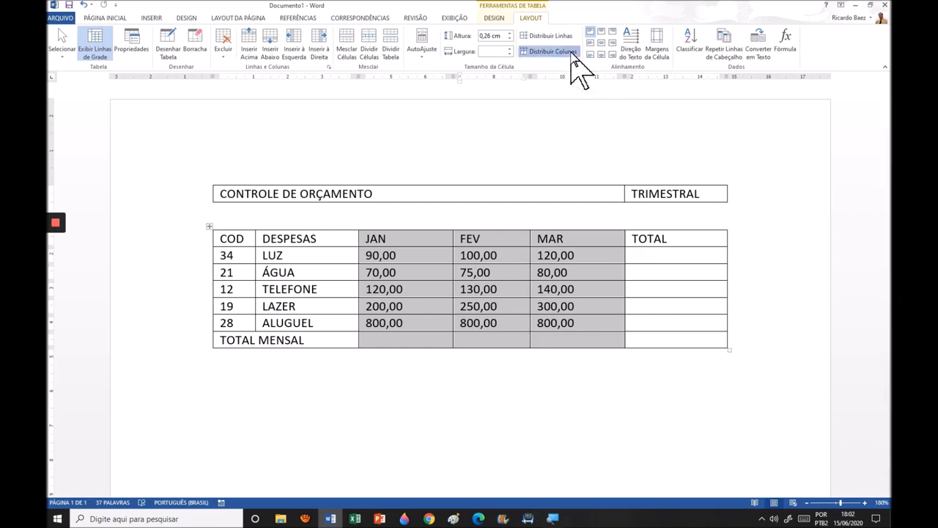
pyautogui.click(518, 277)
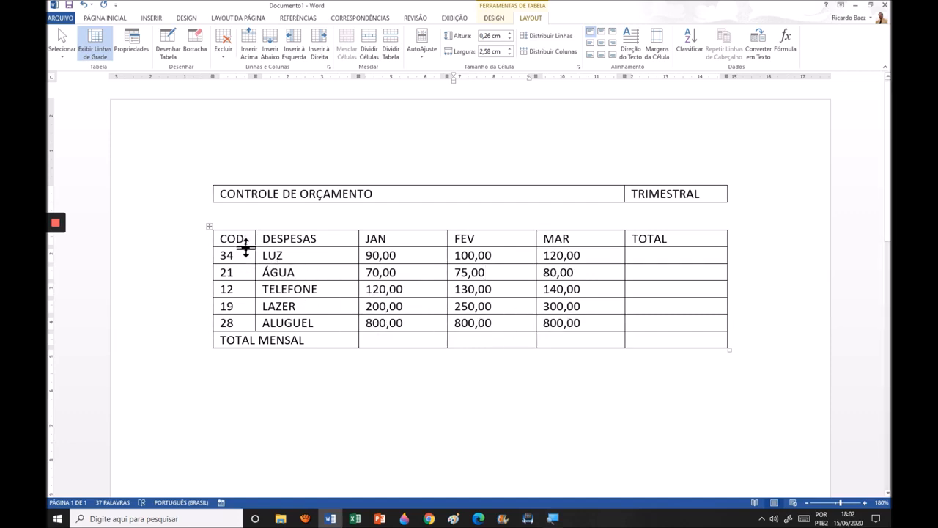
# Step: Make the header row taller and distribute all rows of the expense table to equal heights
pyautogui.moveTo(246, 248); pyautogui.dragTo(244, 259)
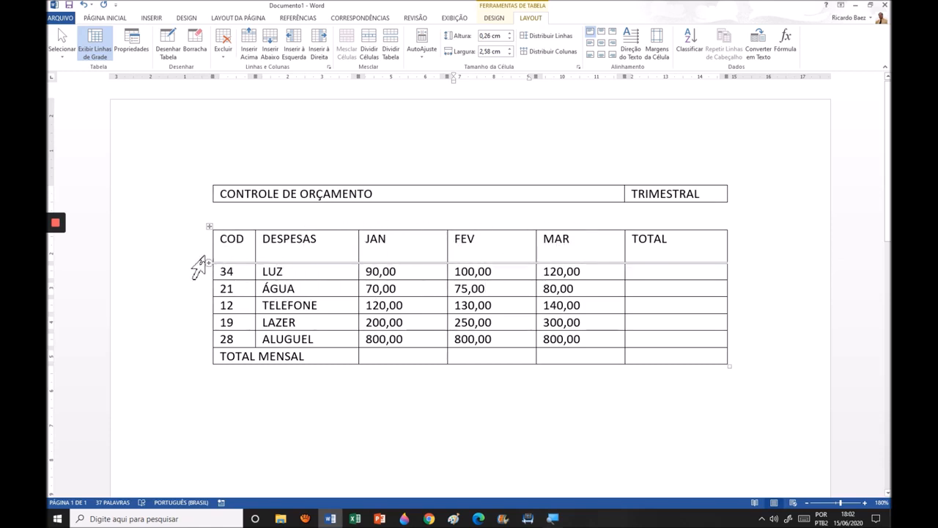
pyautogui.moveTo(195, 251); pyautogui.dragTo(179, 361)
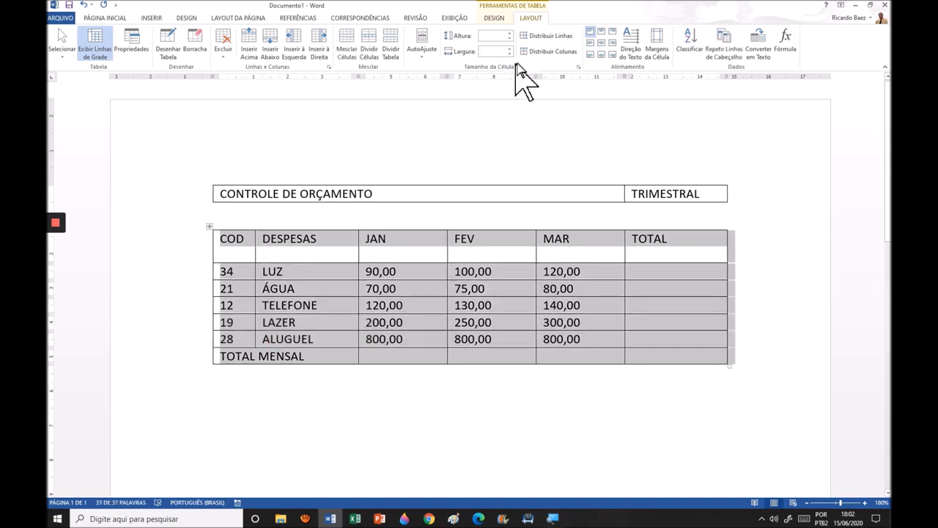
pyautogui.click(568, 37)
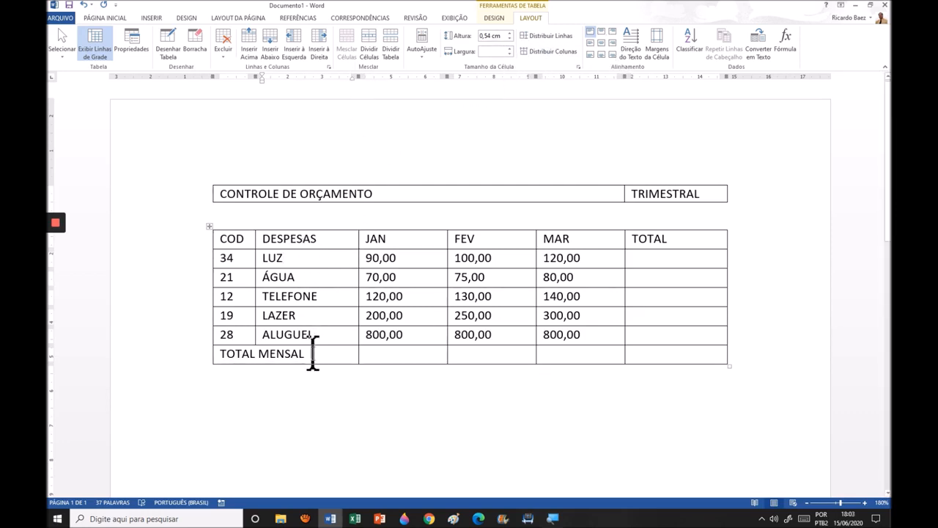
# Step: Centre the text of the COD column and the TOTAL MENSAL cell both horizontally and vertically
pyautogui.click(238, 225)
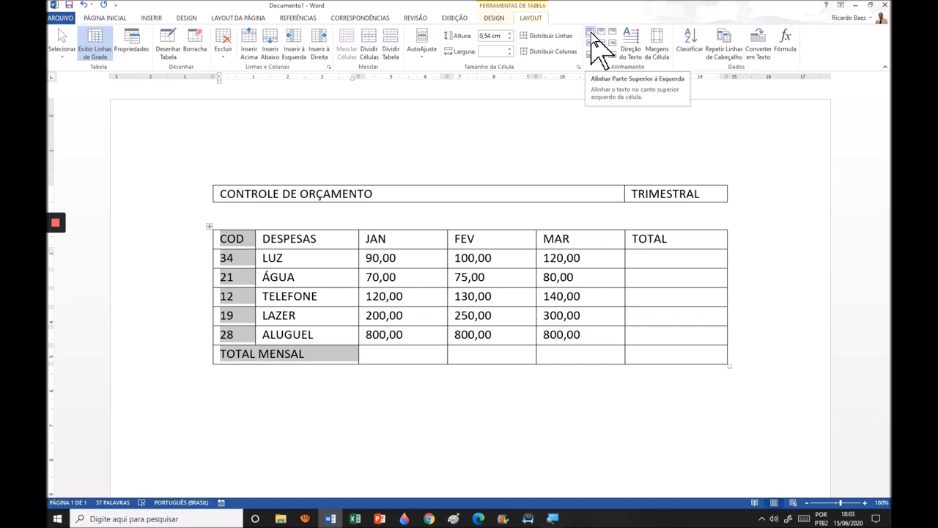
pyautogui.click(601, 42)
pyautogui.click(238, 253)
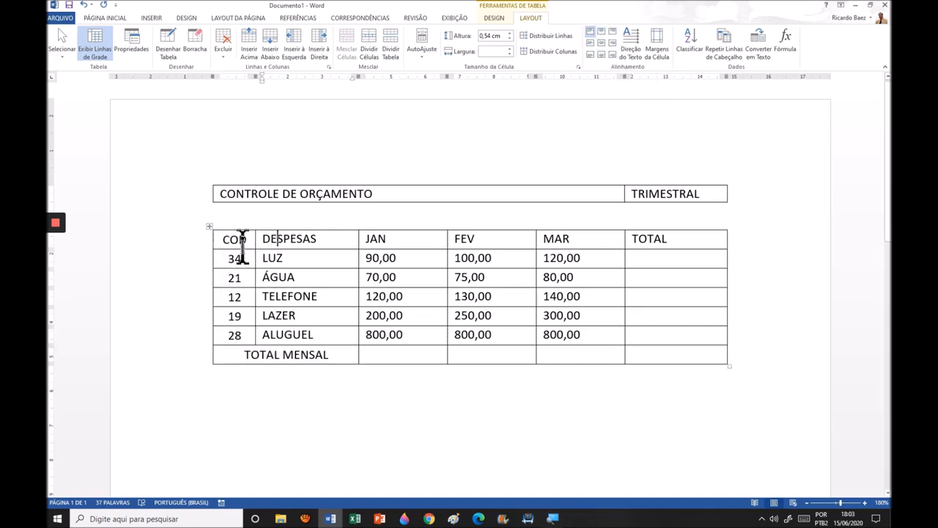
# Step: Increase the header row height to about 0,94 cm and centre the headings DESPESAS through TOTAL both horizontally and vertically
pyautogui.moveTo(241, 250); pyautogui.dragTo(243, 264)
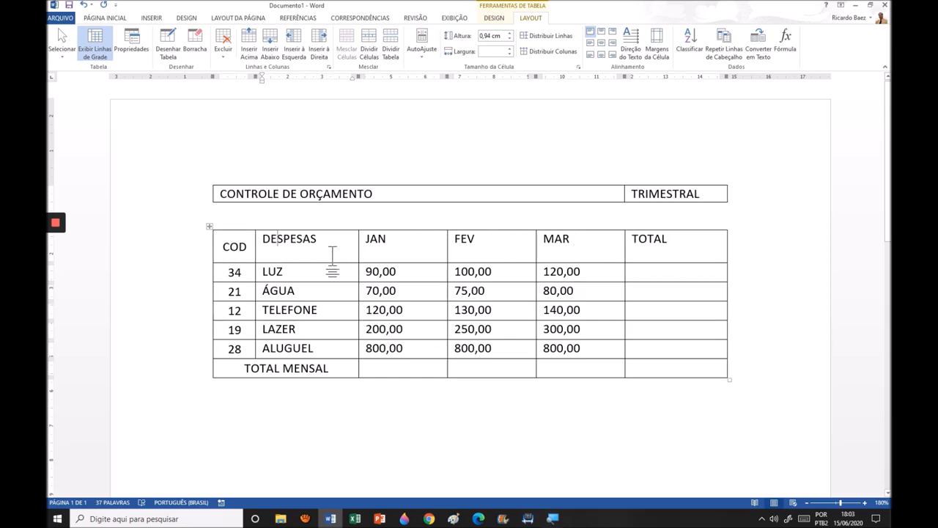
pyautogui.moveTo(279, 250)
pyautogui.mouseDown()
pyautogui.moveTo(561, 254)
pyautogui.moveTo(668, 240)
pyautogui.mouseUp()
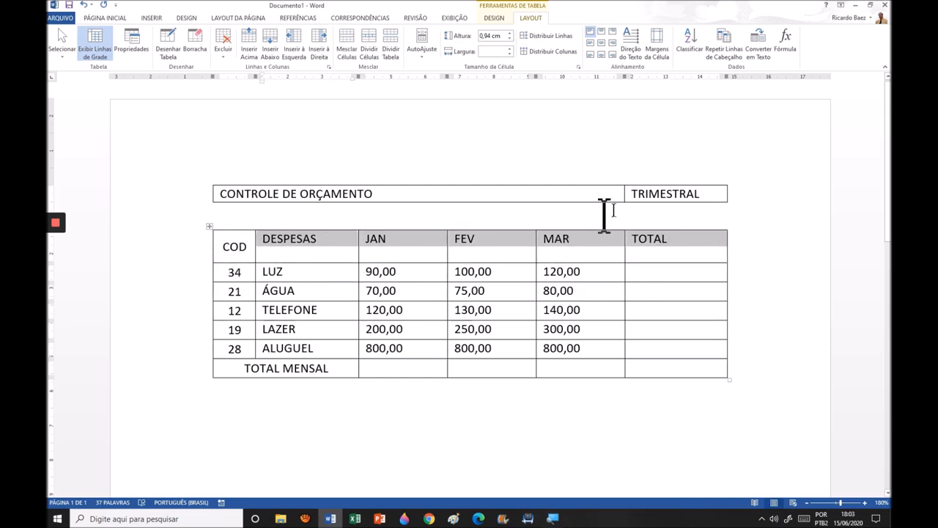
pyautogui.click(601, 43)
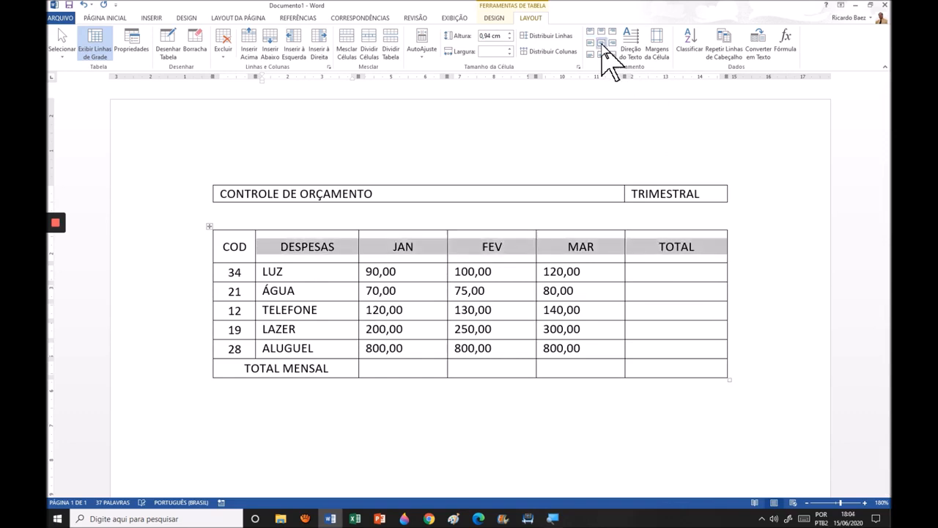
pyautogui.click(430, 252)
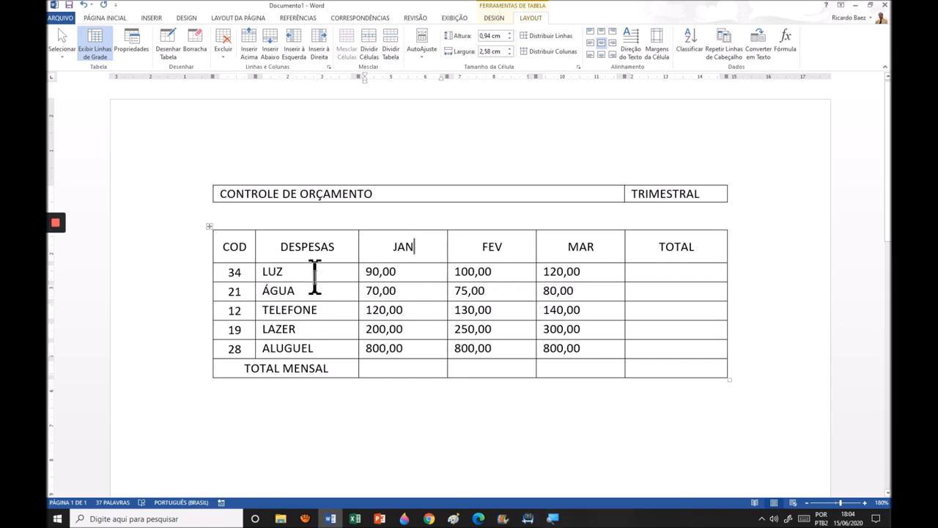
# Step: Align the expense names from LUZ to ALUGUEL to the vertical centre and left of their cells
pyautogui.moveTo(318, 276); pyautogui.dragTo(311, 348)
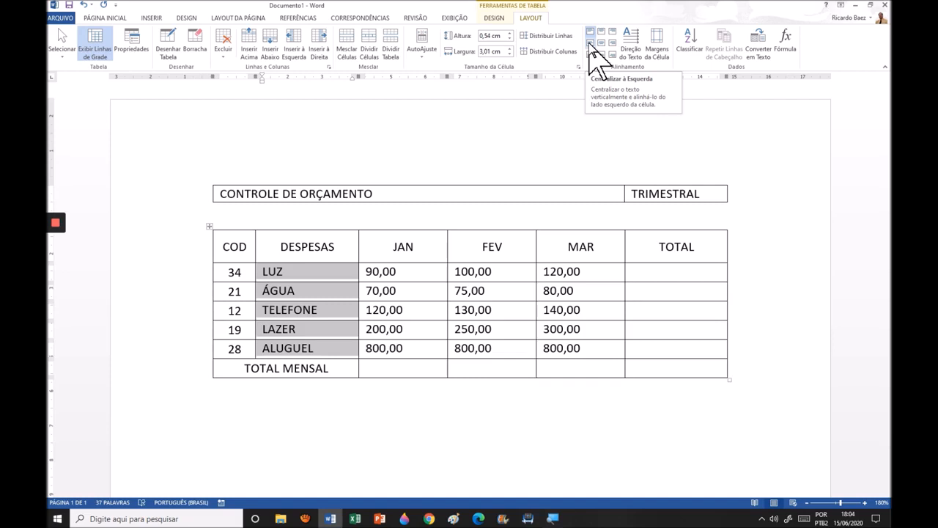
pyautogui.click(590, 43)
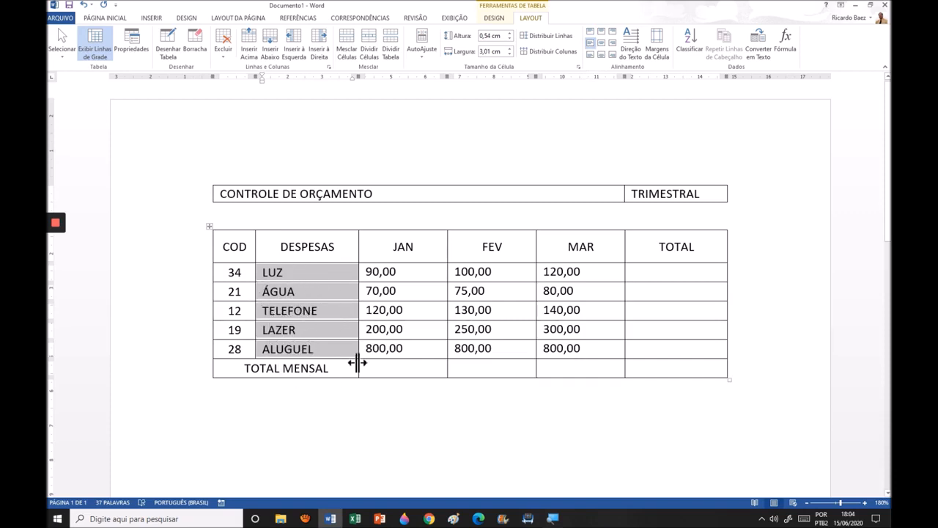
# Step: Centre the amounts and empty TOTAL cells from LUZ to ALUGUEL both horizontally and vertically
pyautogui.moveTo(409, 272); pyautogui.dragTo(685, 352)
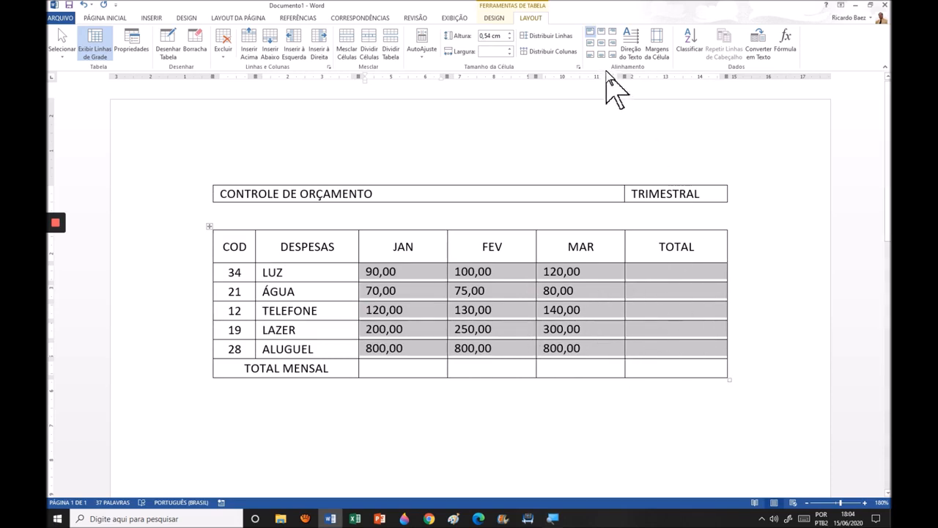
pyautogui.click(601, 44)
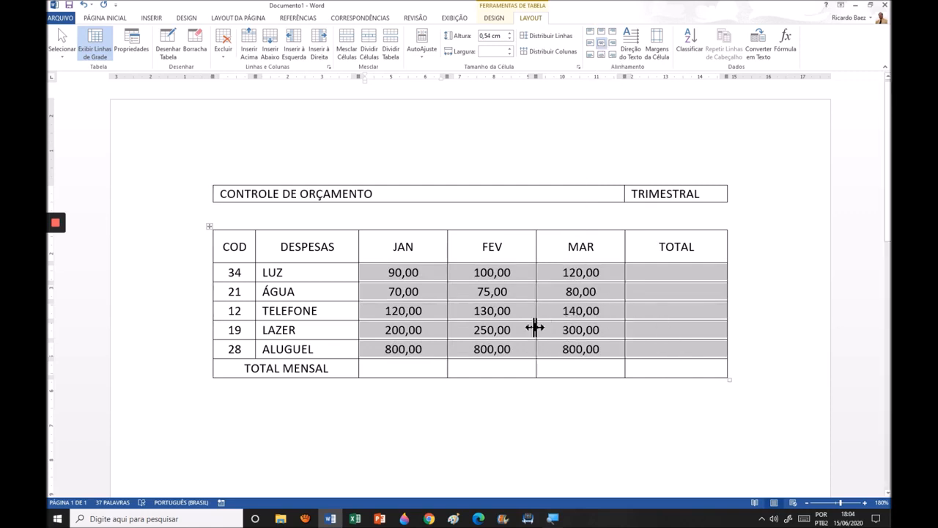
pyautogui.click(519, 291)
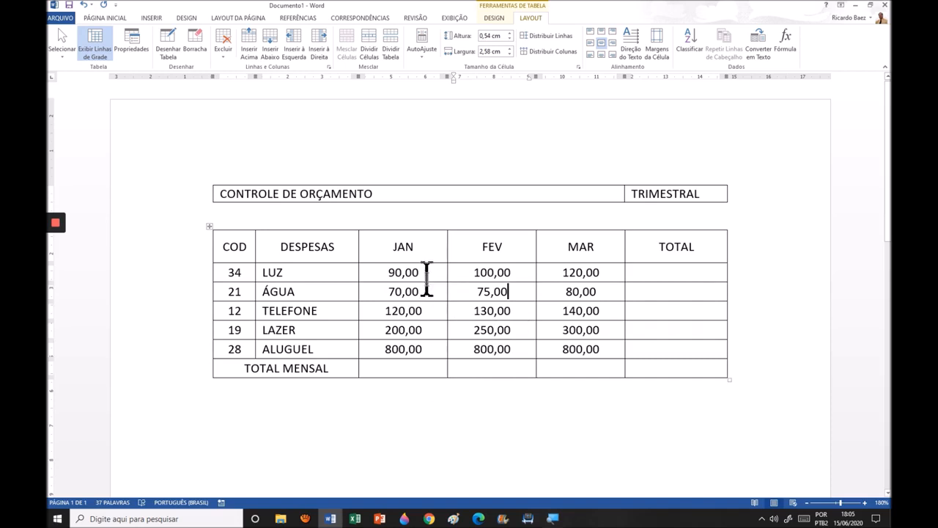
# Step: Align the cells from JAN to TOTAL in the expense rows and the TOTAL MENSAL row to the vertical centre and right
pyautogui.moveTo(424, 277); pyautogui.dragTo(655, 344)
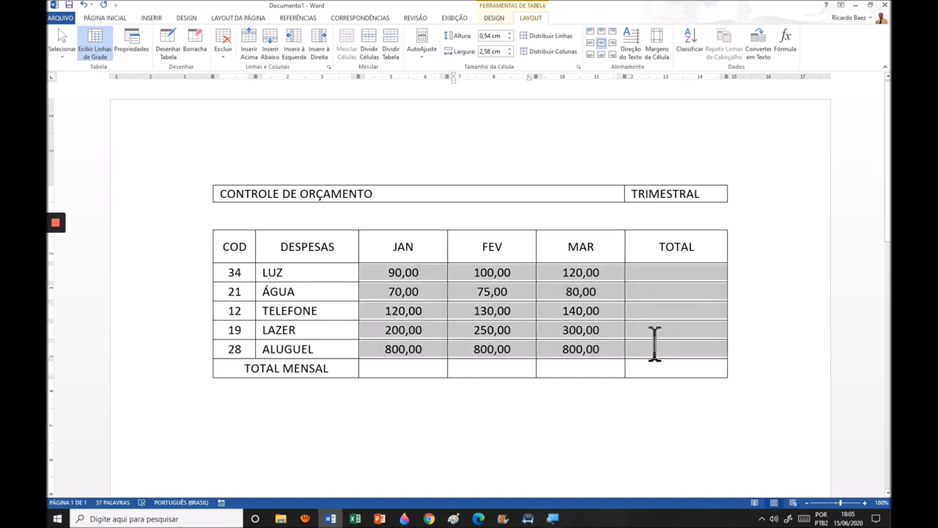
pyautogui.click(614, 42)
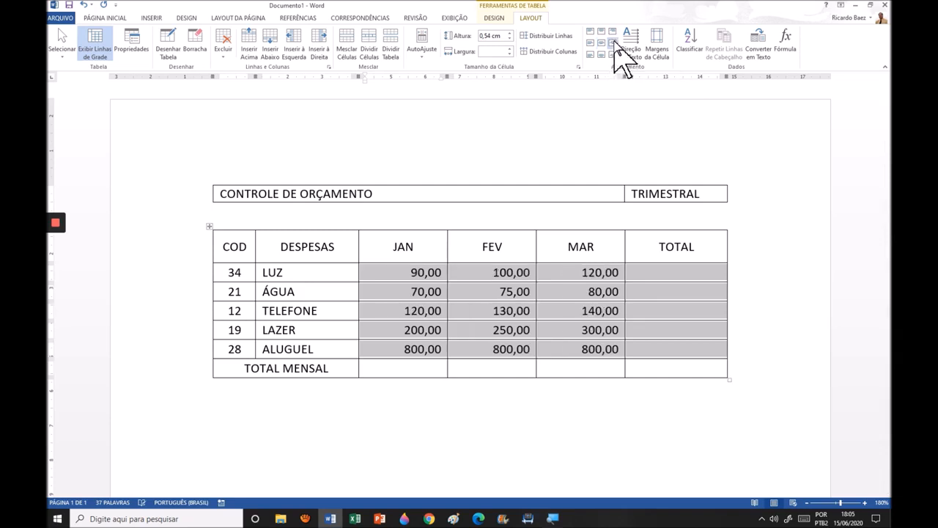
pyautogui.click(600, 272)
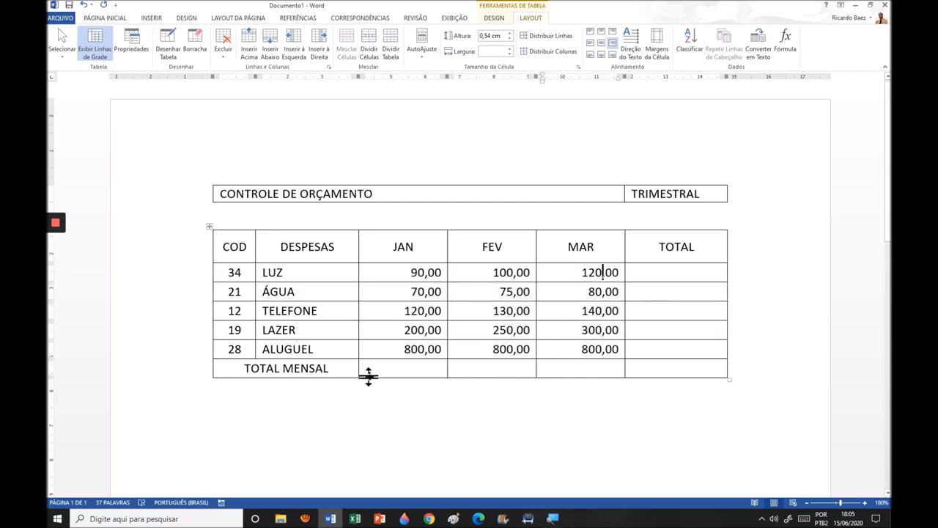
pyautogui.moveTo(379, 368); pyautogui.dragTo(644, 364)
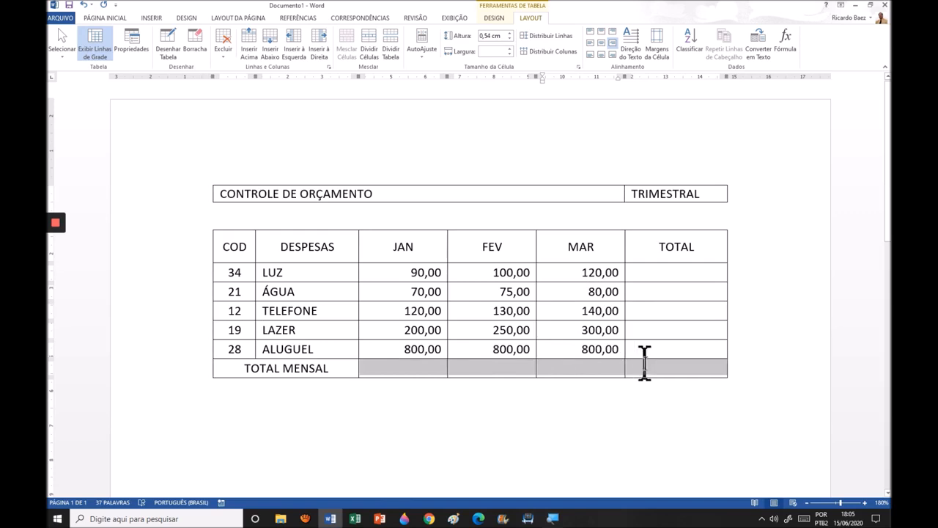
pyautogui.click(612, 44)
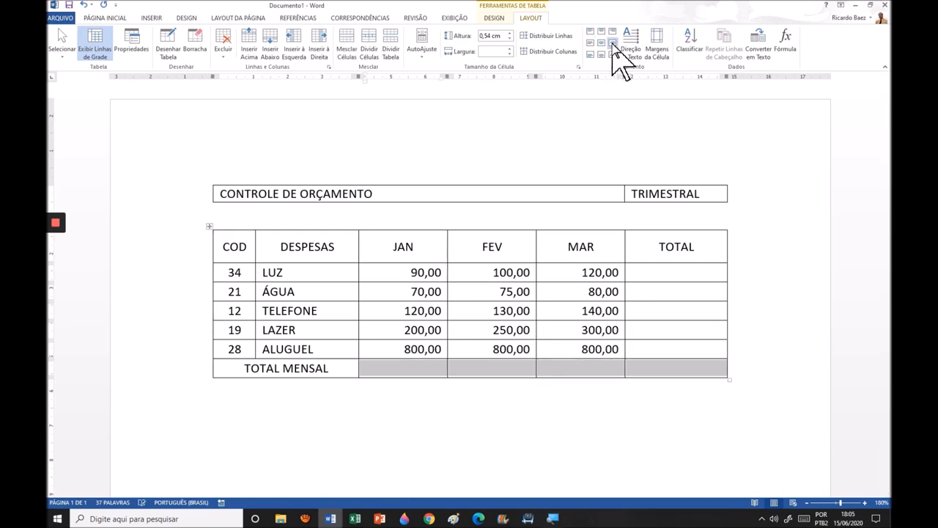
# Step: Apply horizontal and vertical centring to the merged TOTAL MENSAL cell
pyautogui.click(334, 372)
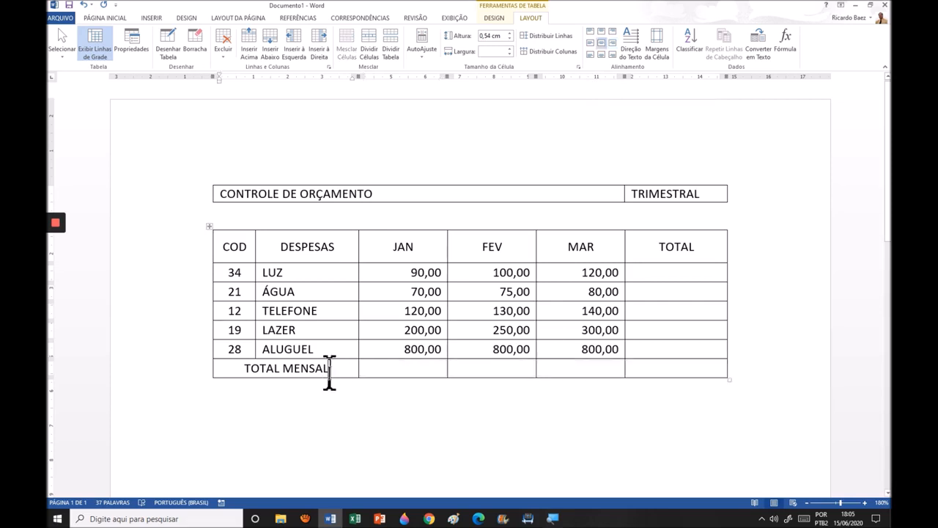
pyautogui.moveTo(227, 372); pyautogui.dragTo(335, 370)
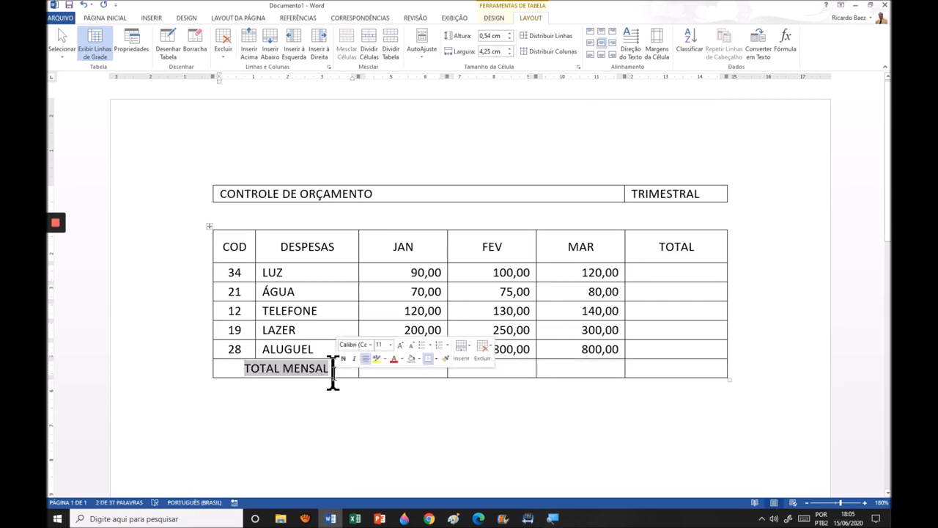
pyautogui.click(338, 372)
pyautogui.click(212, 371)
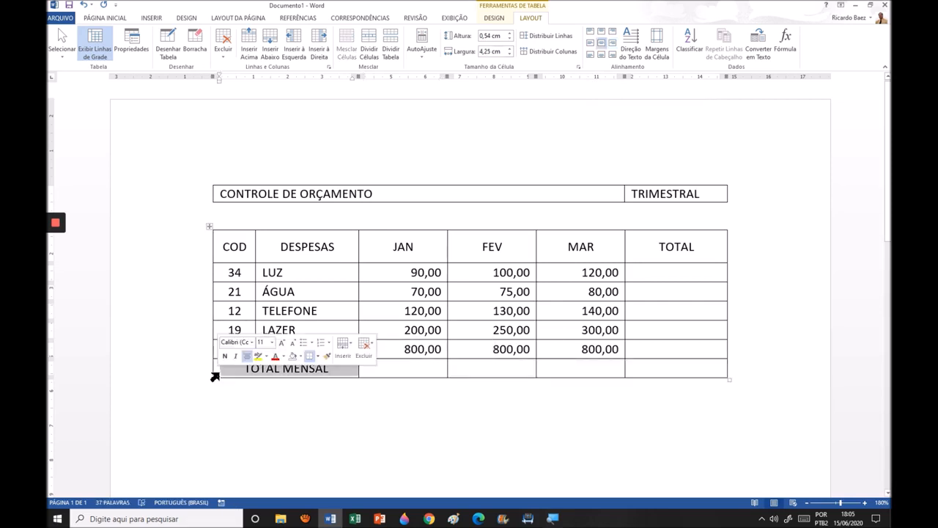
pyautogui.click(603, 42)
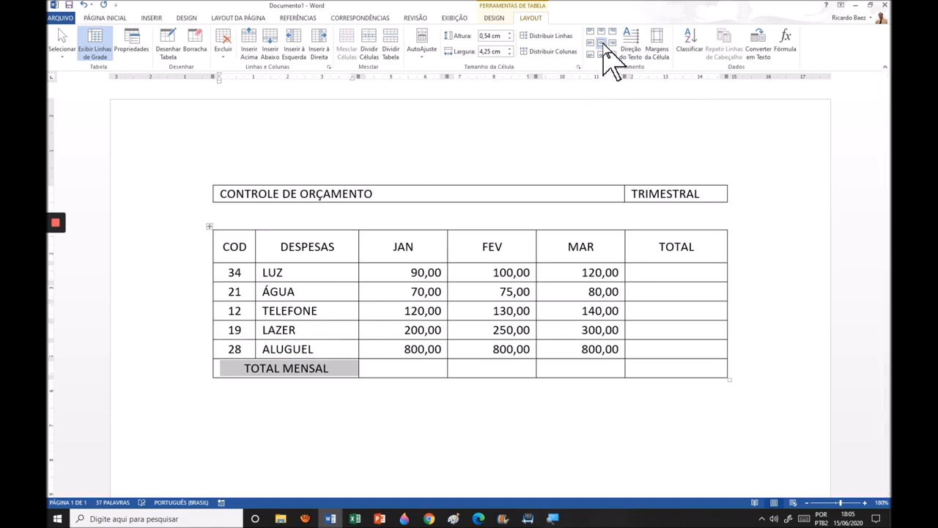
# Step: Centre CONTROLE DE ORÇAMENTO and TRIMESTRAL both horizontally and vertically in the title table
pyautogui.click(579, 251)
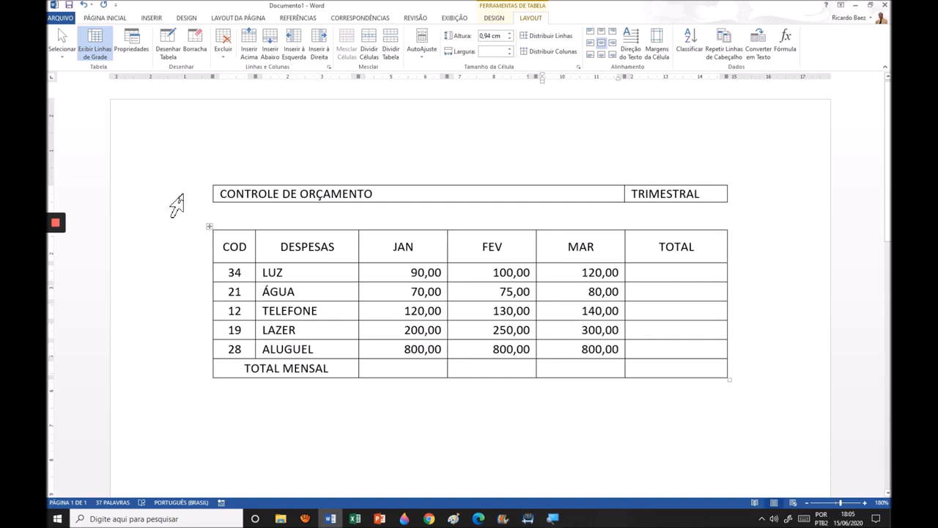
pyautogui.click(181, 196)
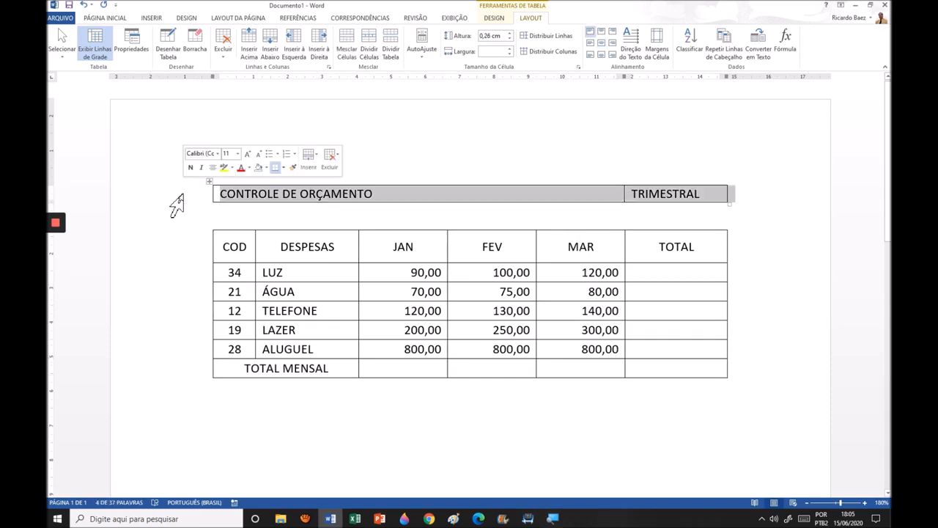
pyautogui.click(602, 42)
# Step: Make the header row from COD to TOTAL bold
pyautogui.click(178, 249)
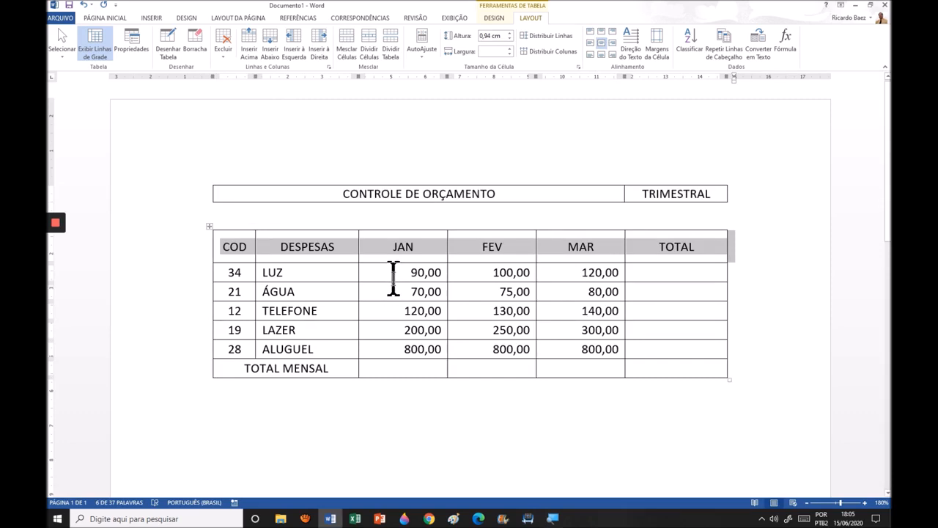
pyautogui.hotkey('ctrl', 'n')
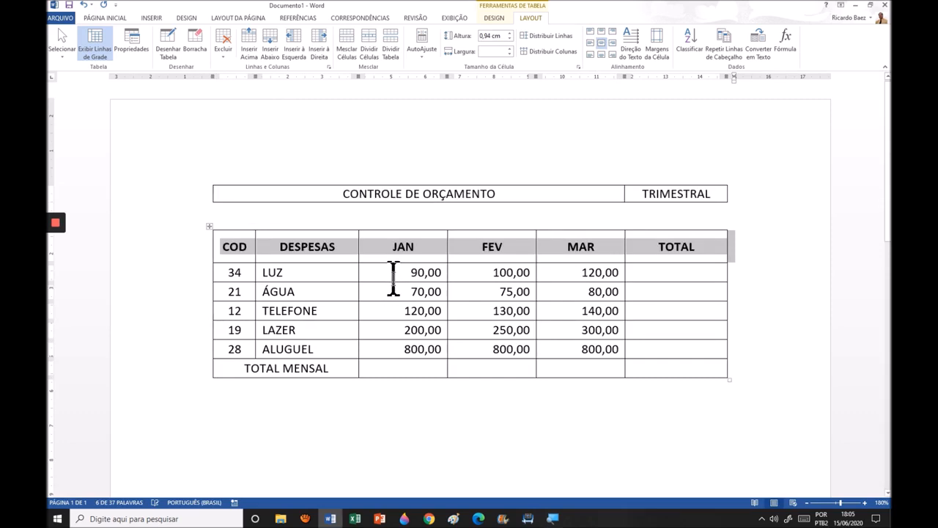
pyautogui.click(504, 311)
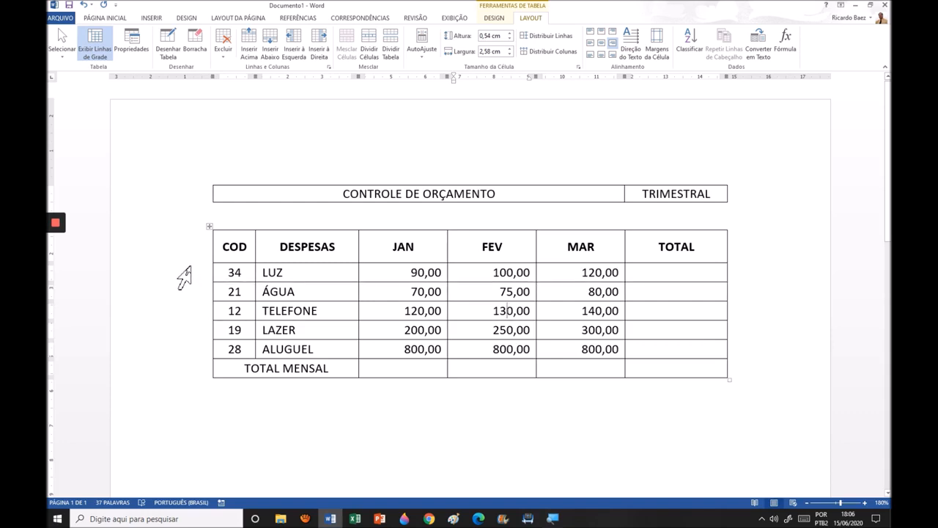
# Step: Sort the five expense rows by Coluna 1 as numbers in ascending order, without a header row
pyautogui.moveTo(181, 274); pyautogui.dragTo(189, 349)
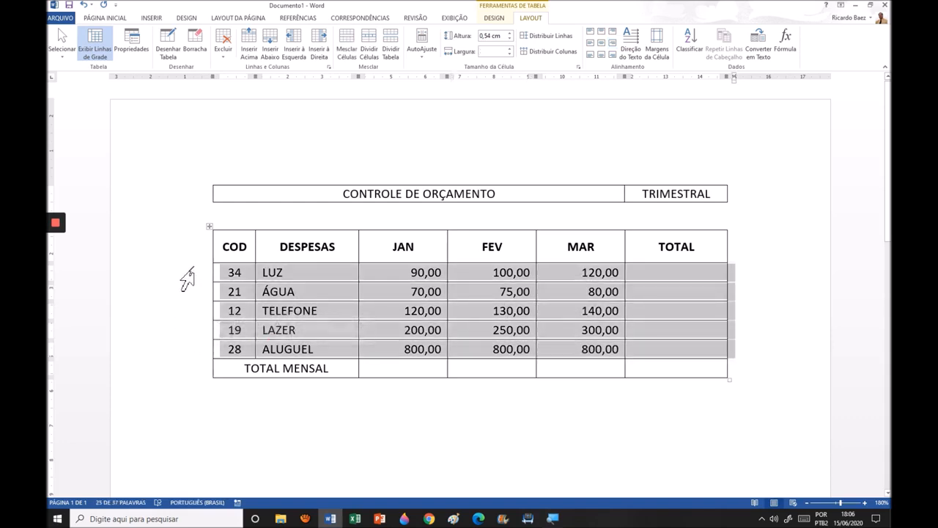
pyautogui.click(697, 51)
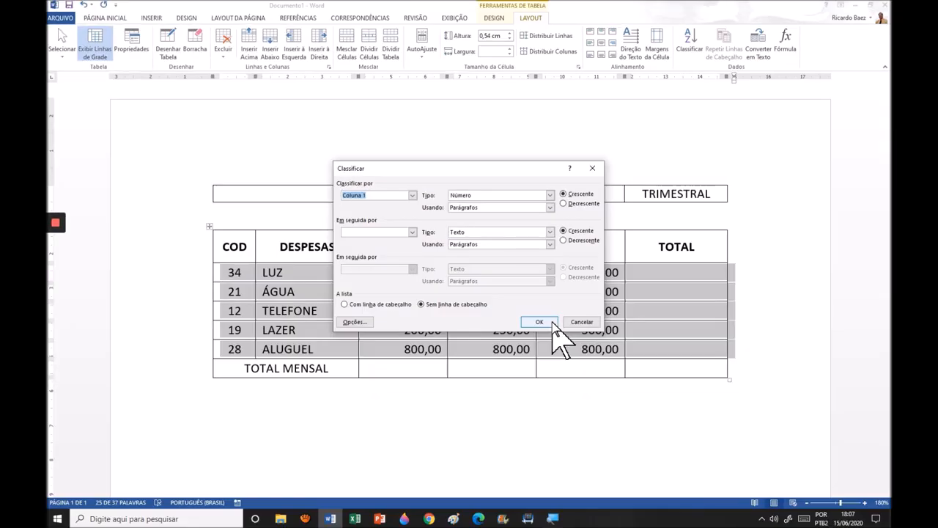
pyautogui.click(733, 407)
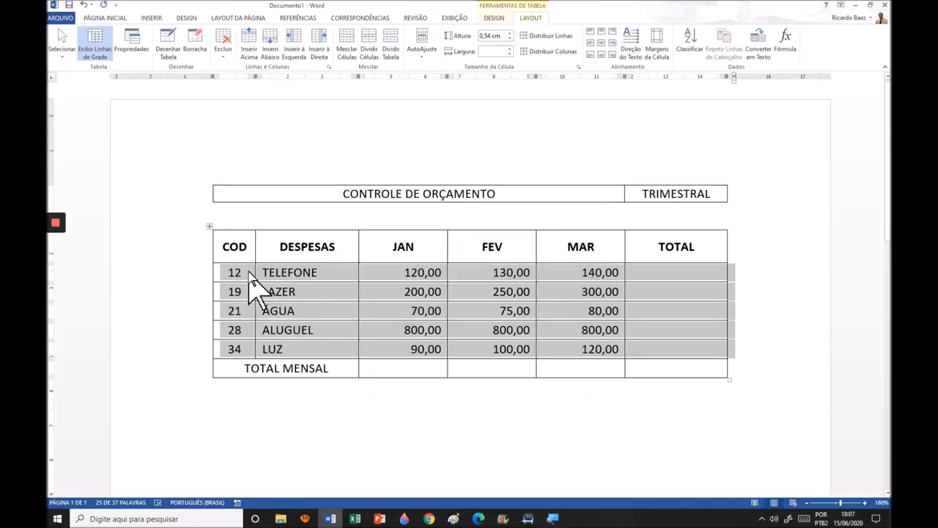
pyautogui.click(250, 273)
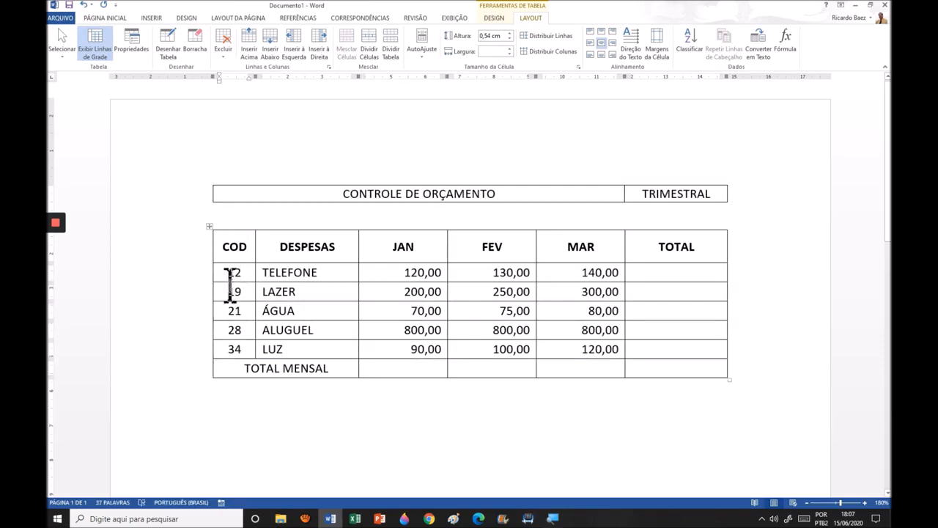
# Step: Sort the five expense rows alphabetically by Coluna 2 as text in ascending order
pyautogui.moveTo(192, 273); pyautogui.dragTo(175, 351)
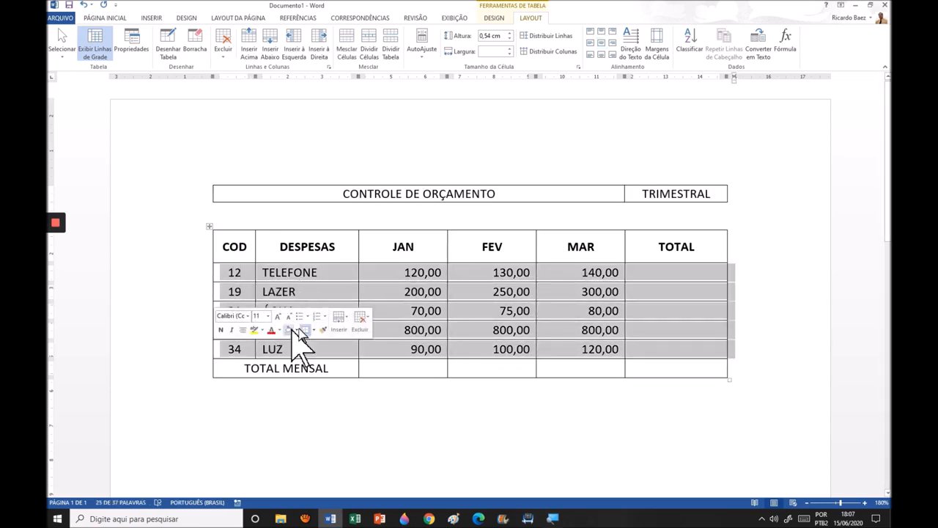
pyautogui.click(699, 48)
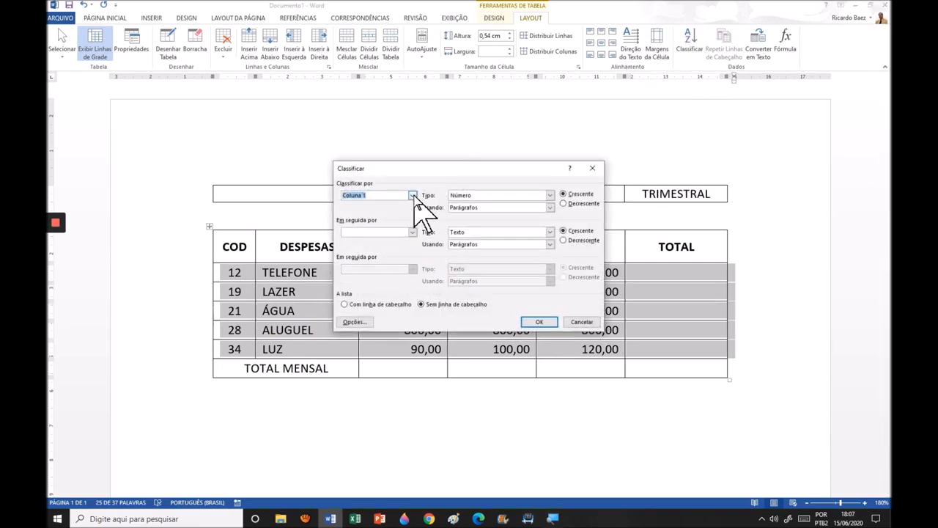
pyautogui.click(413, 196)
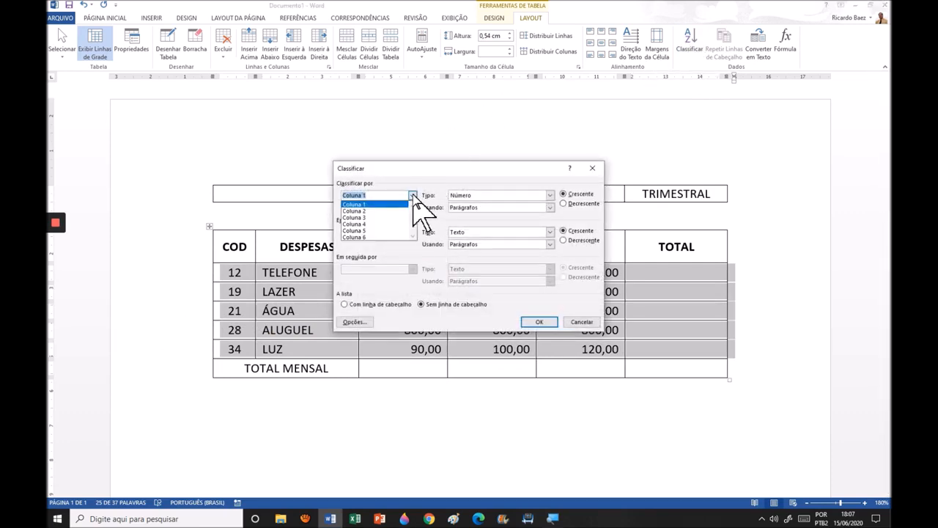
pyautogui.click(374, 211)
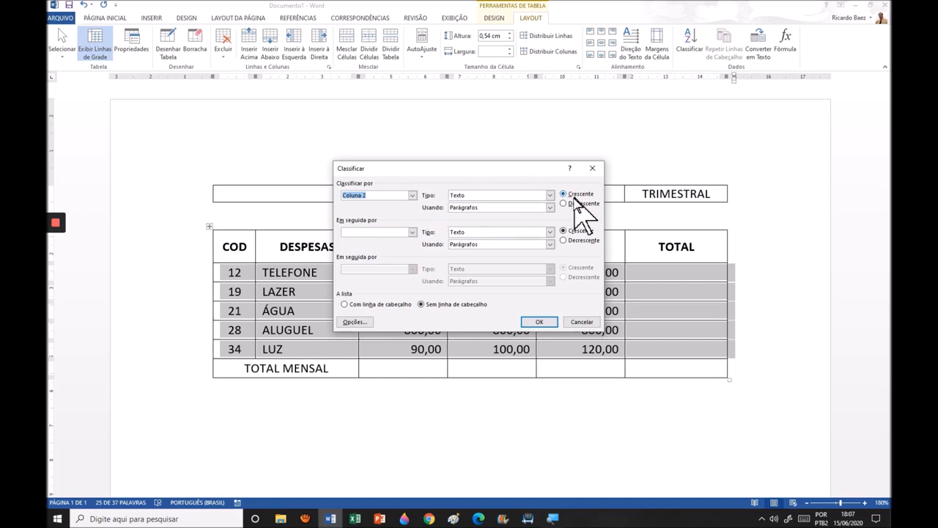
pyautogui.click(548, 322)
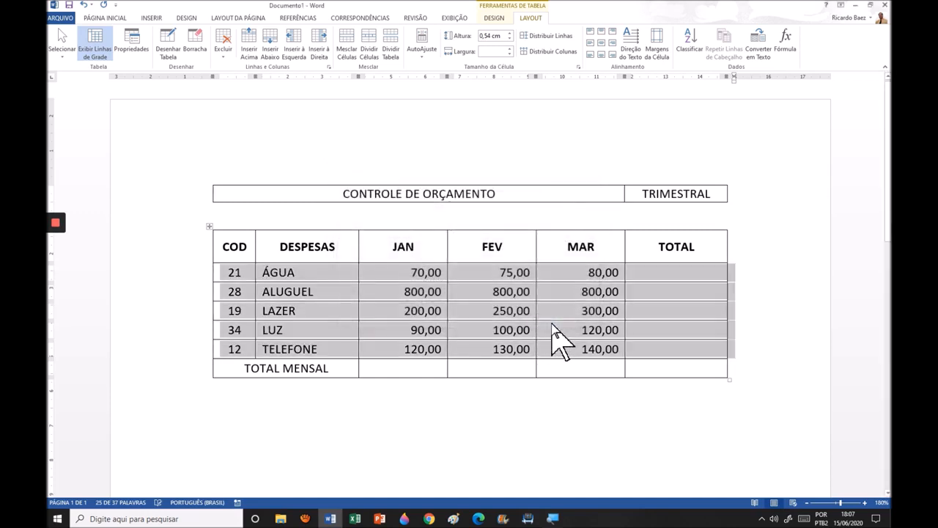
pyautogui.click(322, 301)
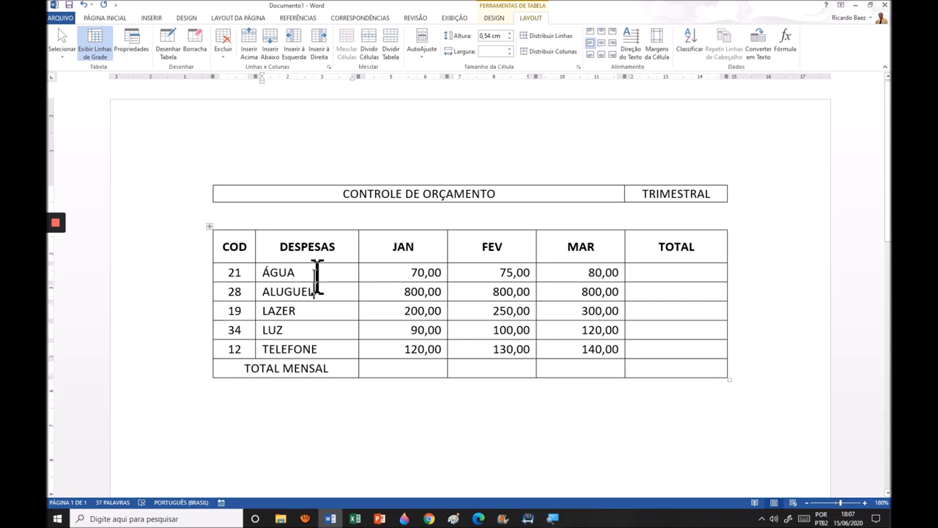
# Step: Clear the contents of the ALUGUEL row and undo the clearing
pyautogui.click(173, 293)
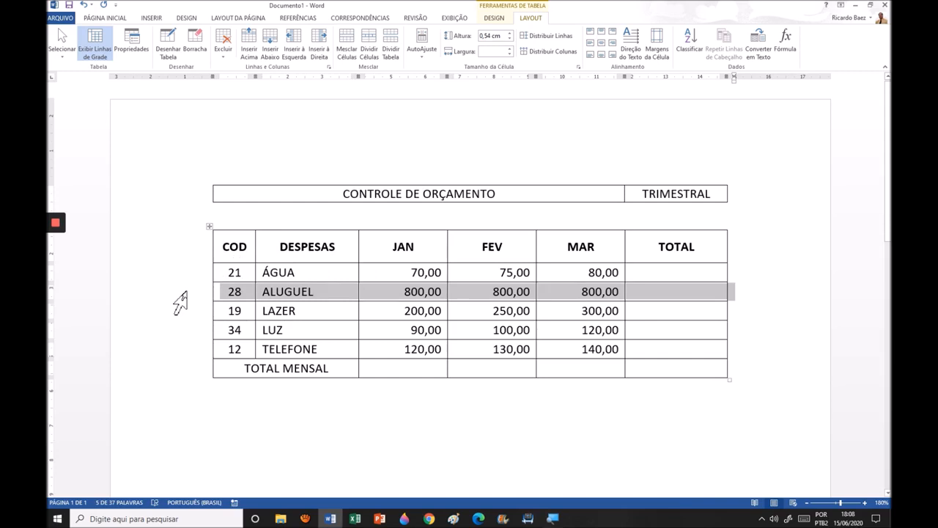
pyautogui.press('Delete')
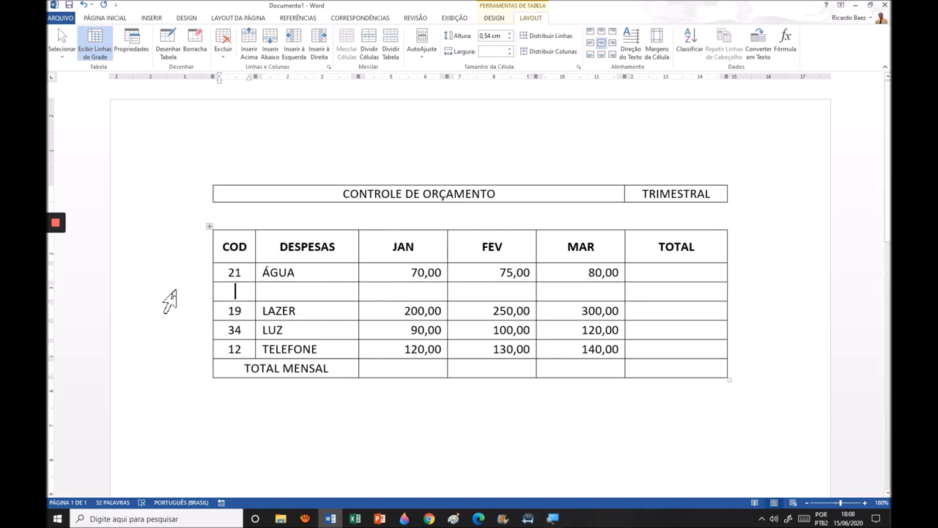
pyautogui.hotkey('ctrl', 'z')
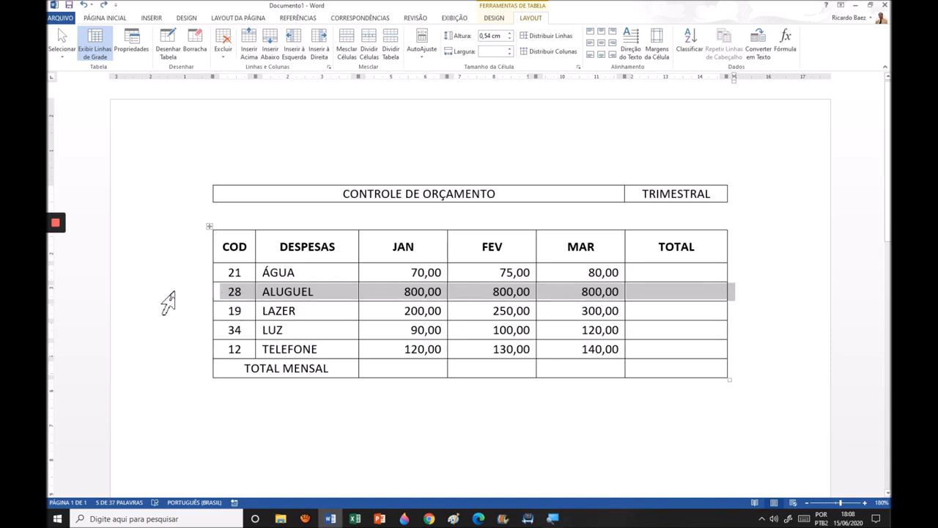
# Step: Delete the entire ALUGUEL row from the expense table
pyautogui.click(222, 45)
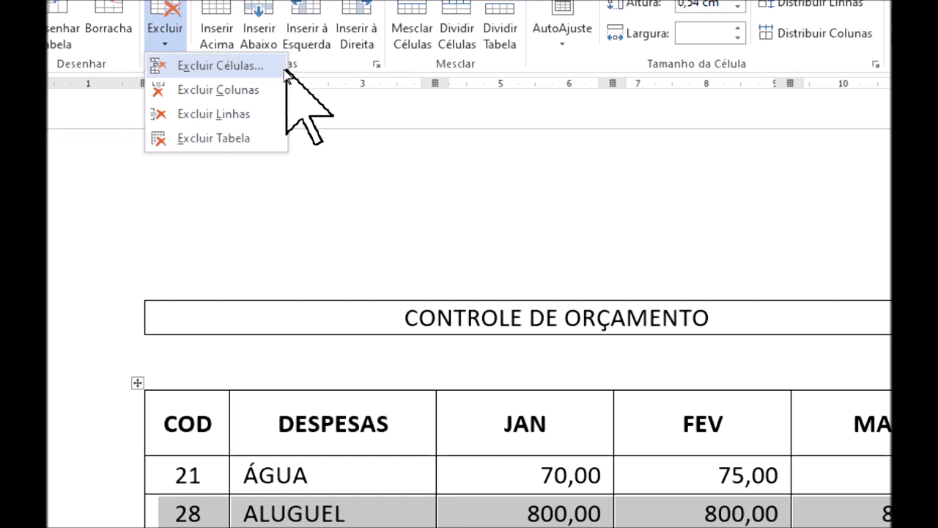
pyautogui.click(256, 115)
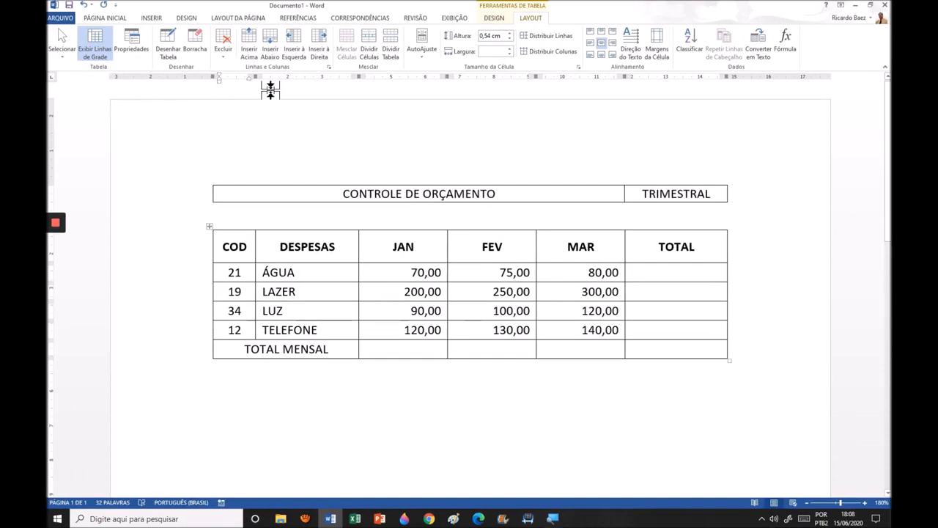
pyautogui.moveTo(199, 293)
pyautogui.click(588, 350)
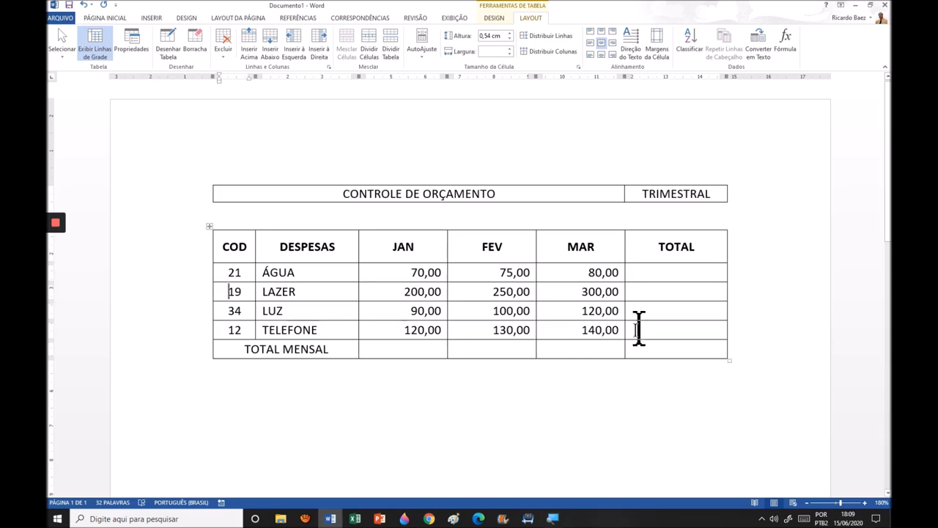